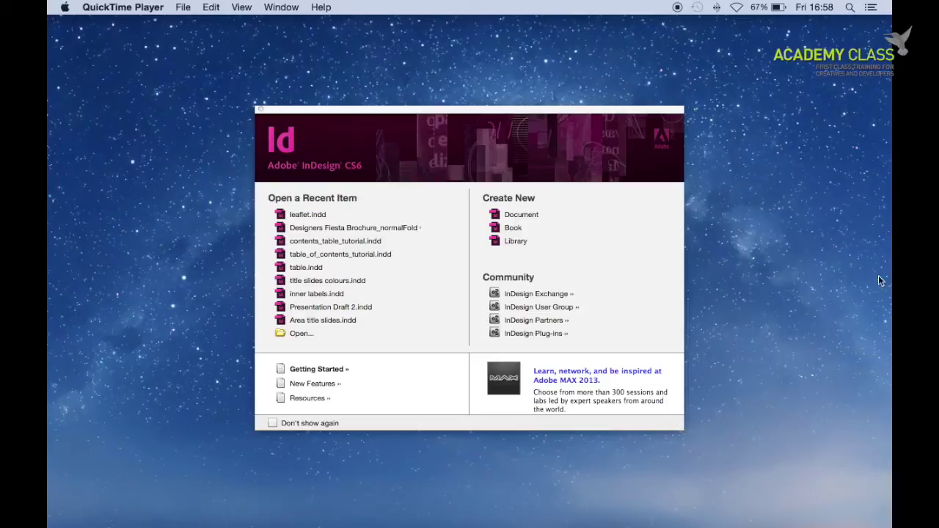
- Create a new A4 document with 4 columns, a 4 mm gutter and 10 mm margins
click(523, 218)
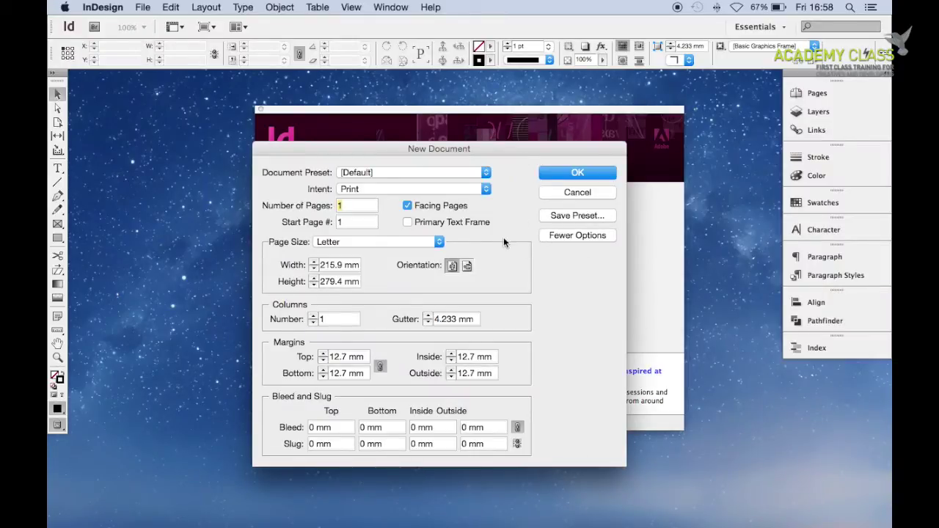
click(421, 247)
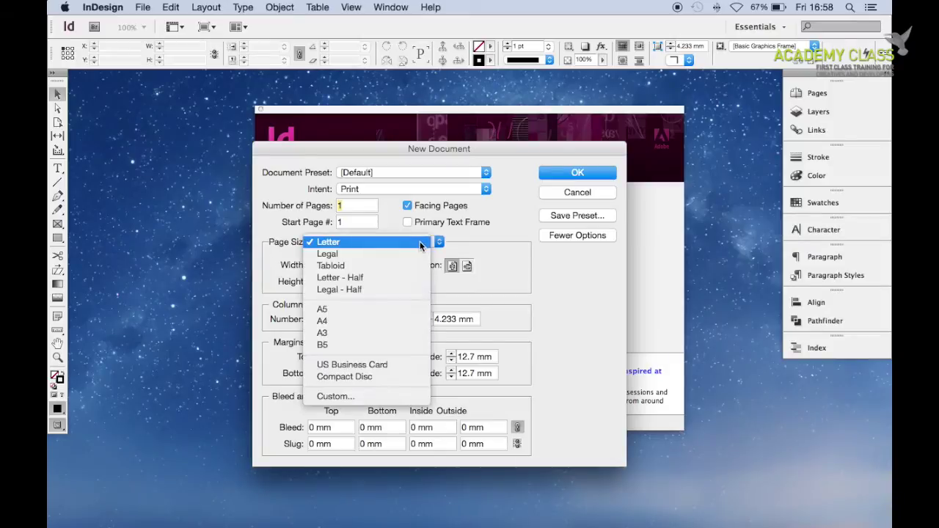
click(365, 325)
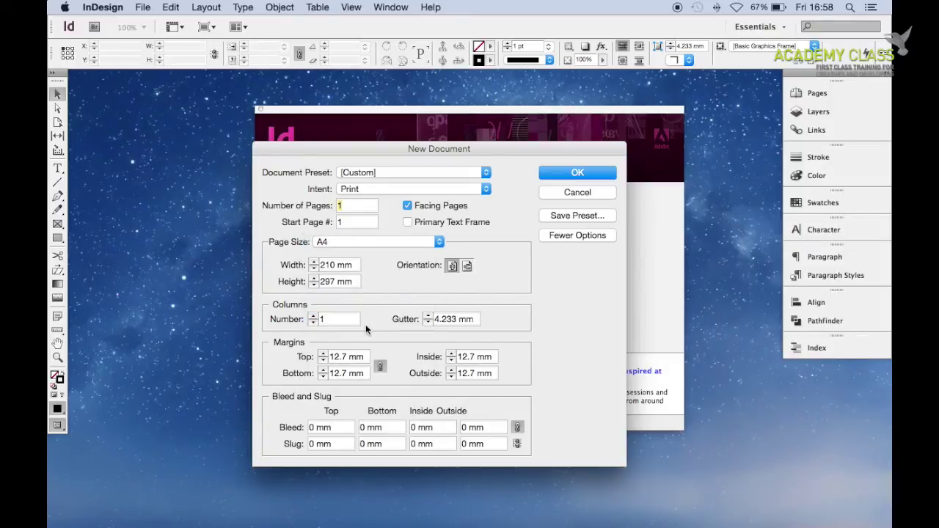
click(314, 315)
click(314, 316)
click(313, 315)
key(Tab)
text(4)
click(323, 361)
click(323, 360)
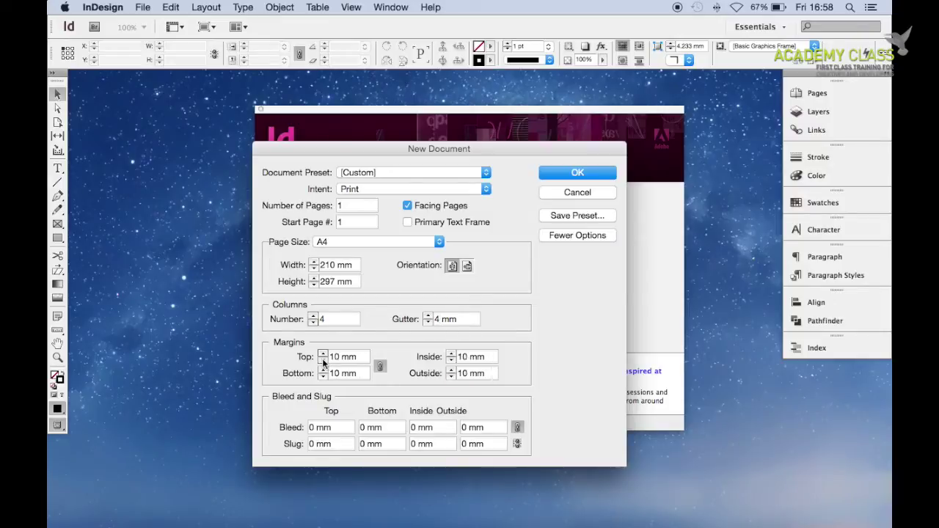
click(551, 173)
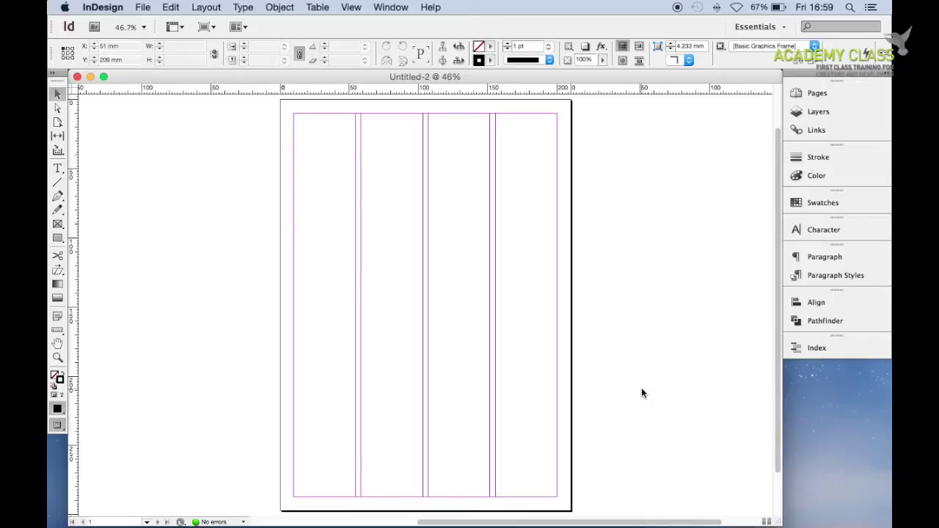
- Draw a 93 × 102.5 mm rectangle frame over the top of columns 3 and 4
scroll(641, 388, up, 3)
scroll(642, 388, right, 3)
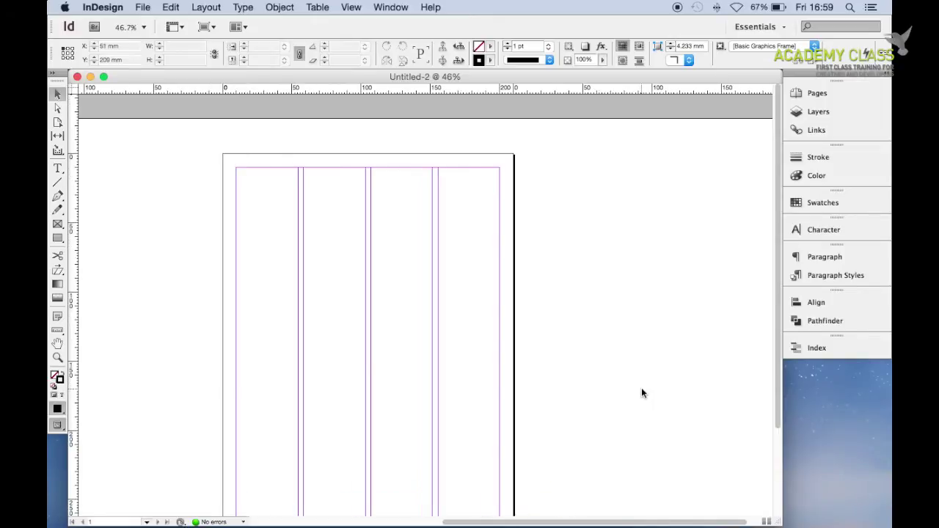
click(57, 240)
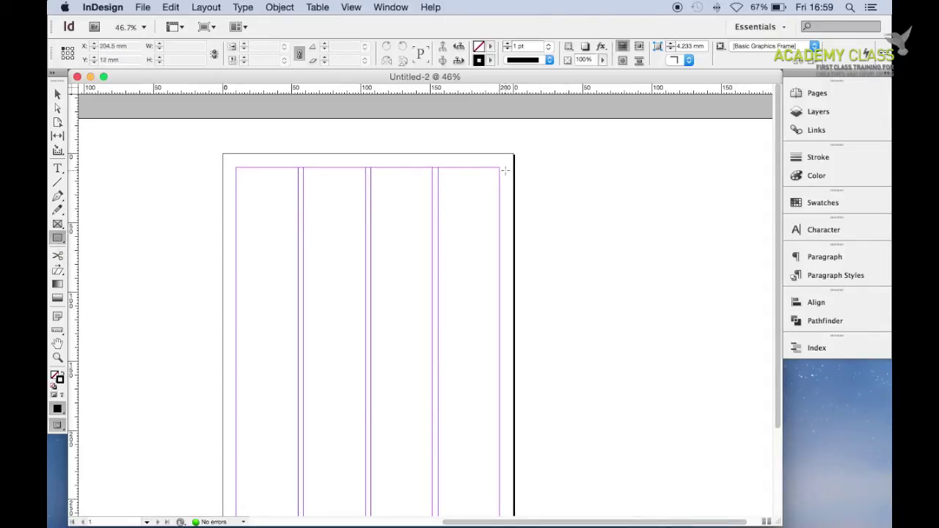
drag(499, 168, 372, 310)
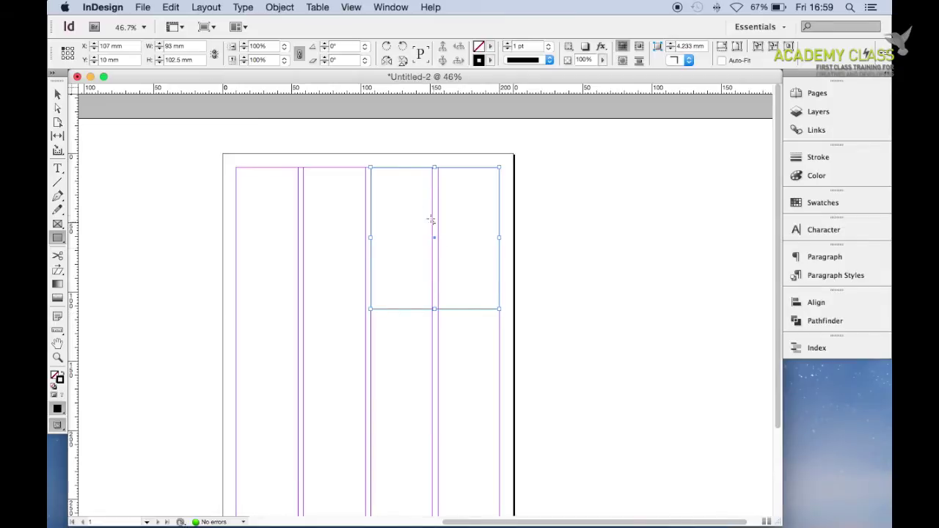
click(147, 7)
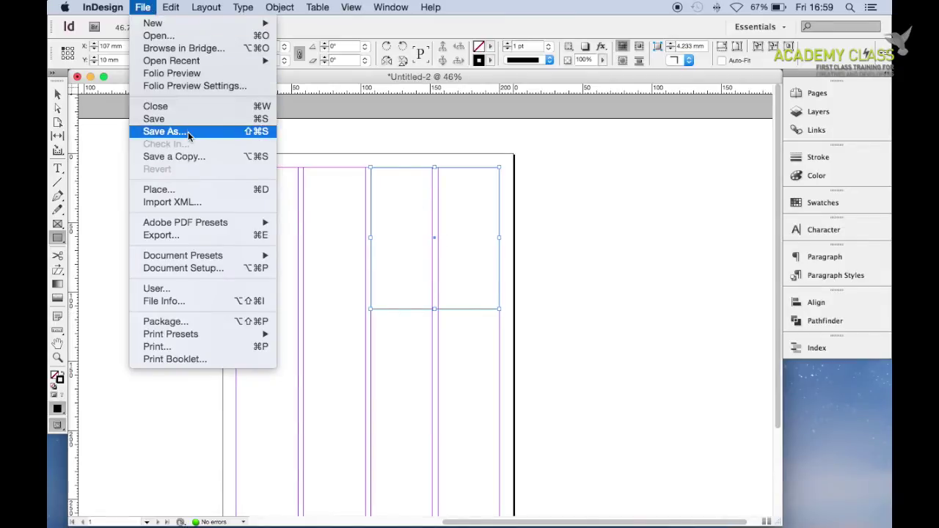
- Place koko 1.jpg from the Pictures folder into the top-right frame
click(178, 191)
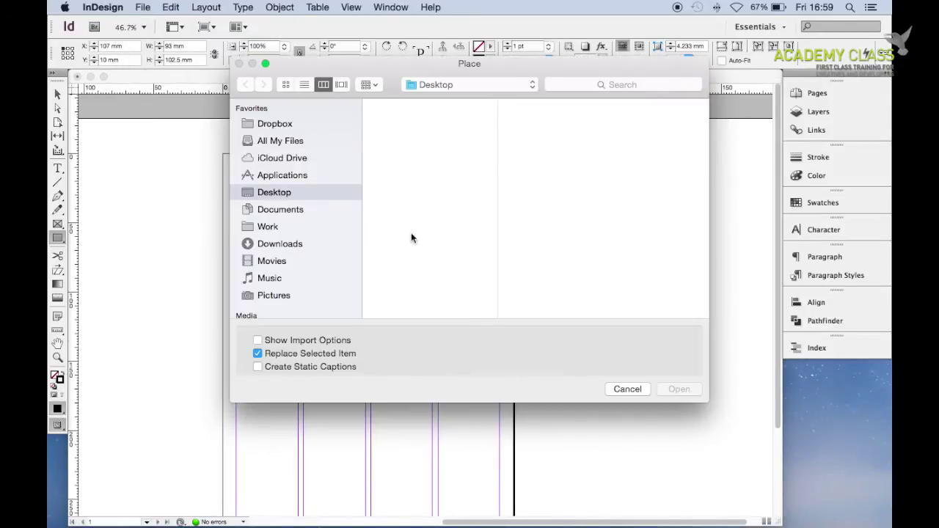
click(285, 294)
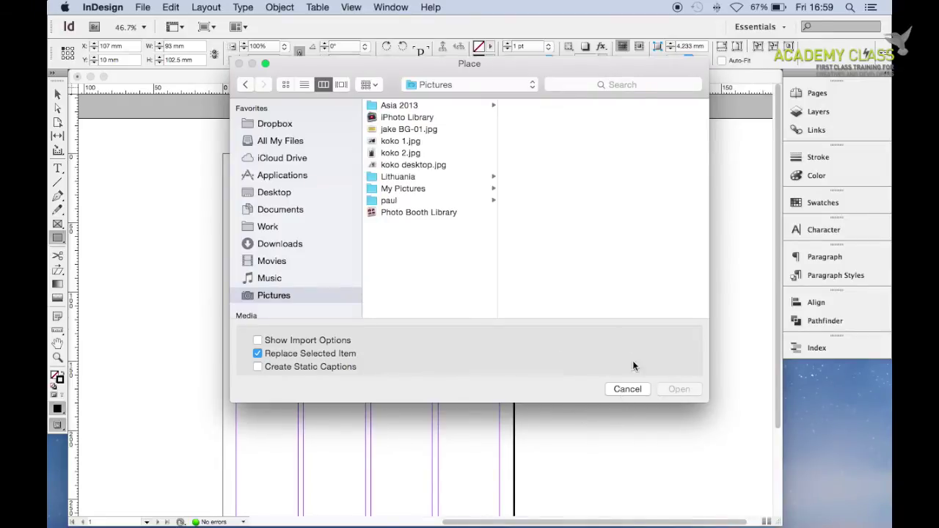
click(399, 141)
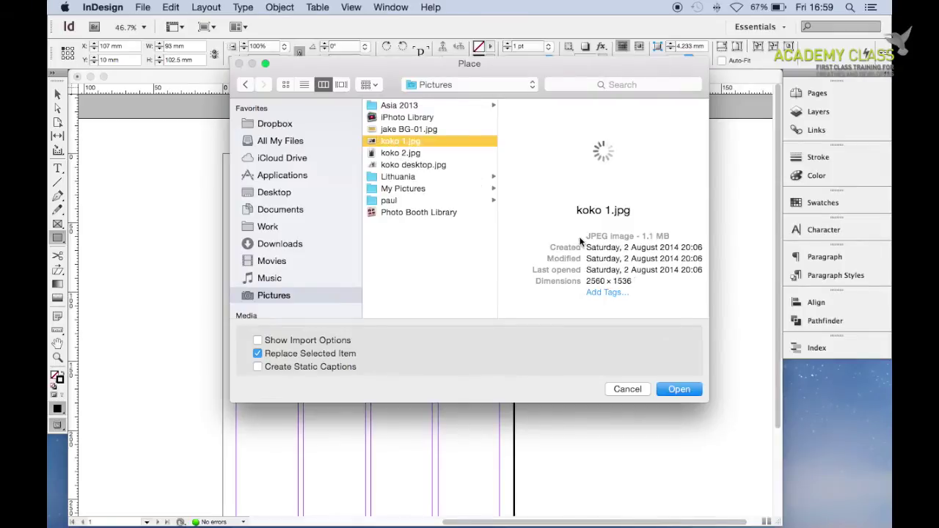
click(681, 390)
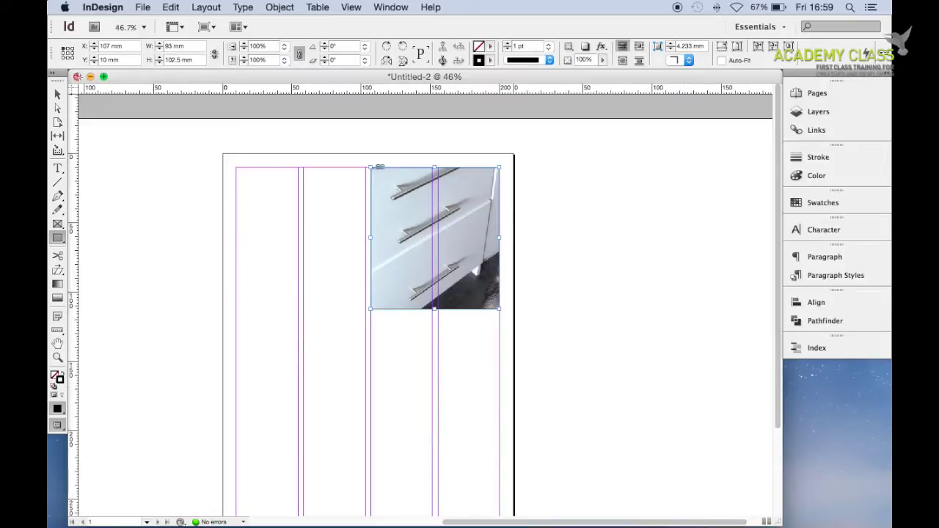
- Shift the photo inside its frame so the dog's face shows, then deselect it
click(58, 108)
click(433, 232)
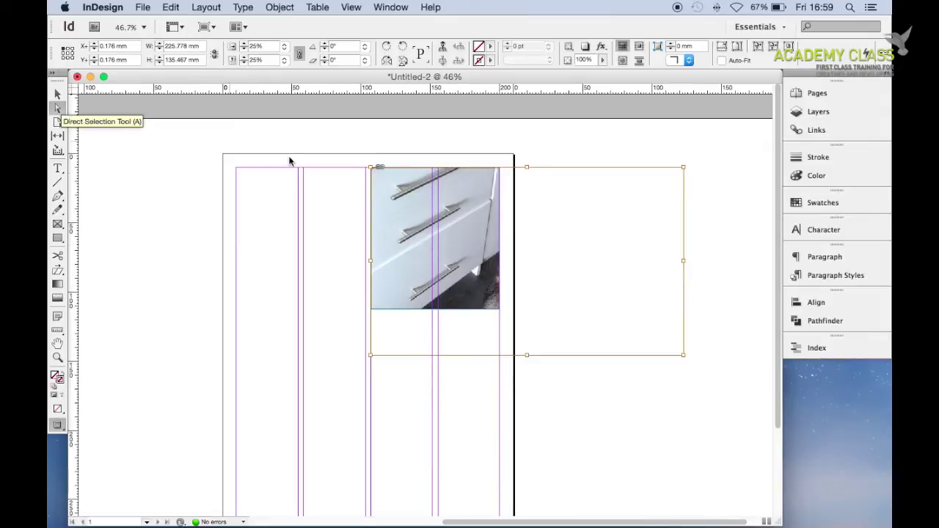
drag(470, 244, 372, 202)
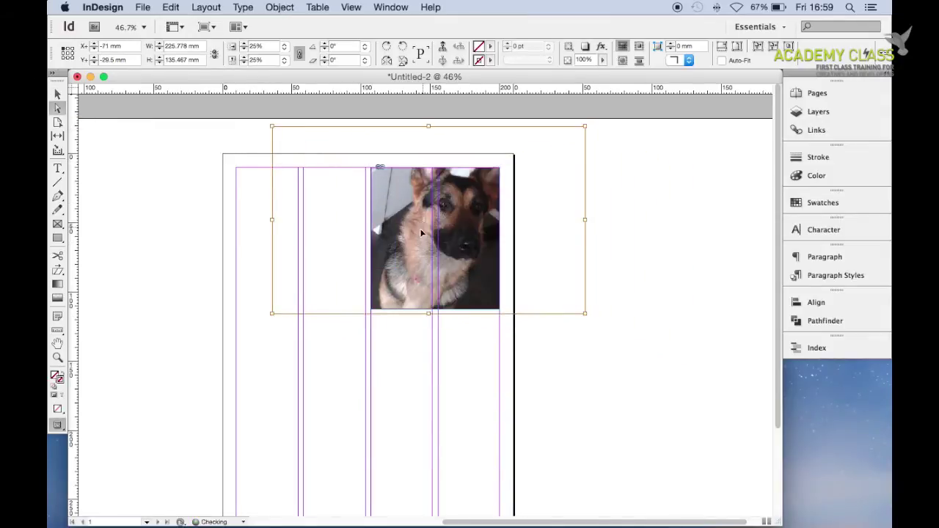
drag(417, 231, 410, 235)
click(58, 94)
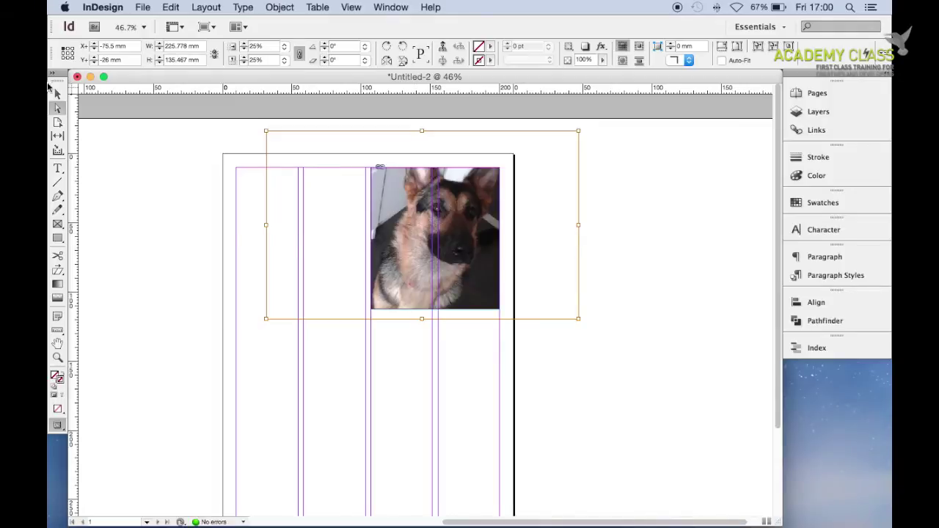
click(141, 174)
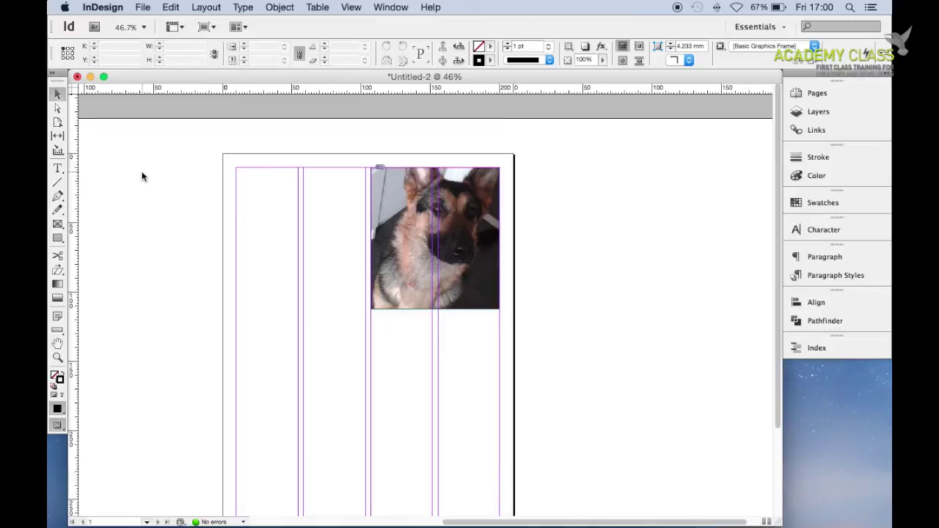
- Create an empty 44.5 × 245 mm rectangle frame on the pasteboard
scroll(142, 175, down, 3)
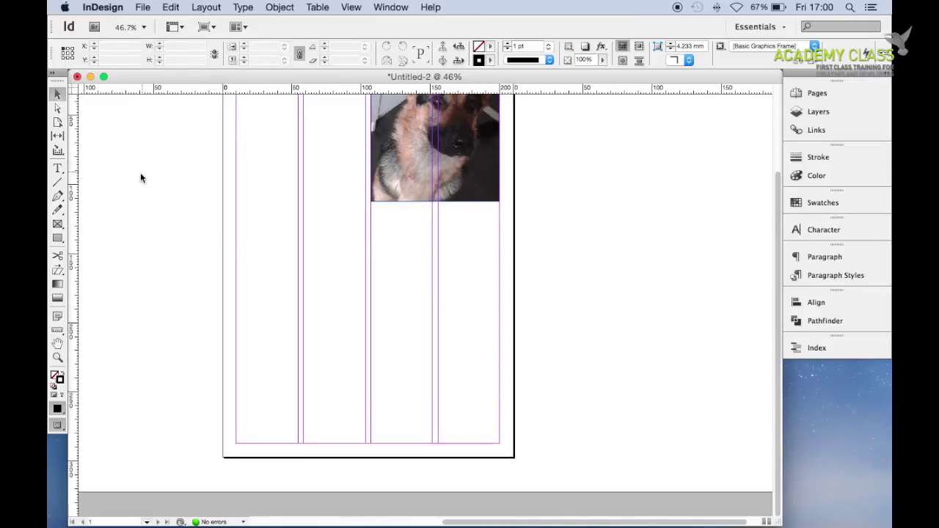
click(58, 226)
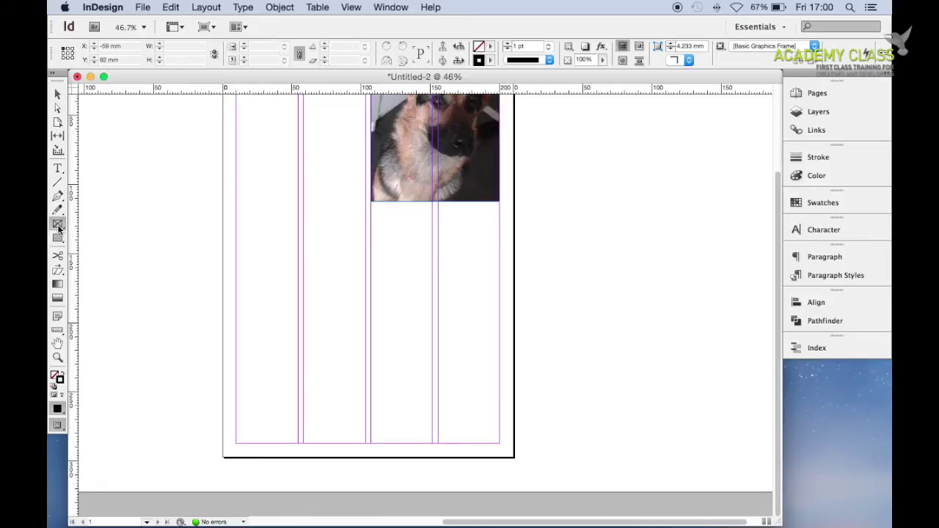
click(130, 137)
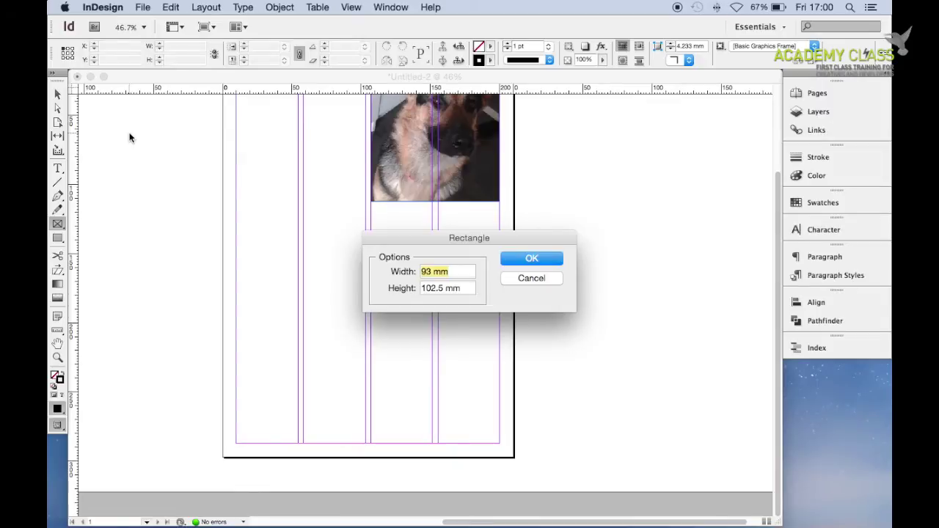
text(44.5)
key(Tab)
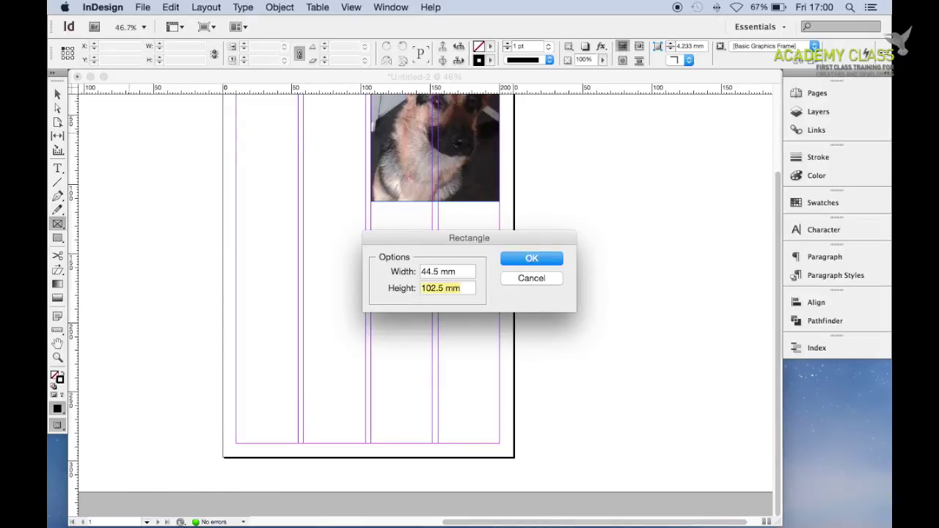
text(245)
key(Return)
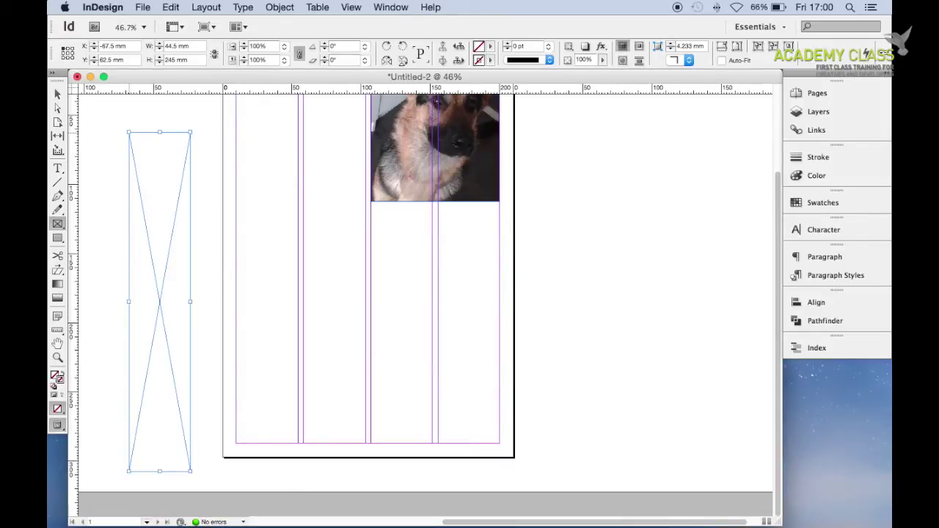
click(210, 142)
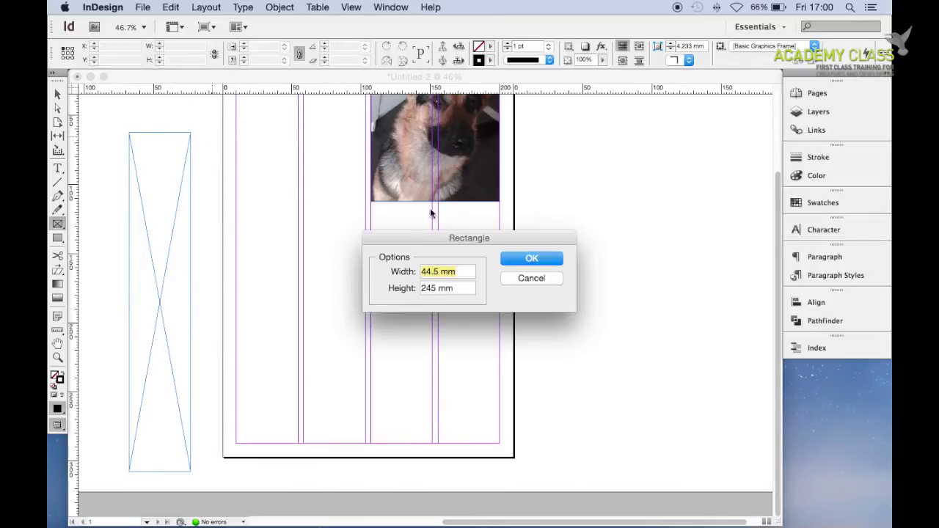
click(552, 257)
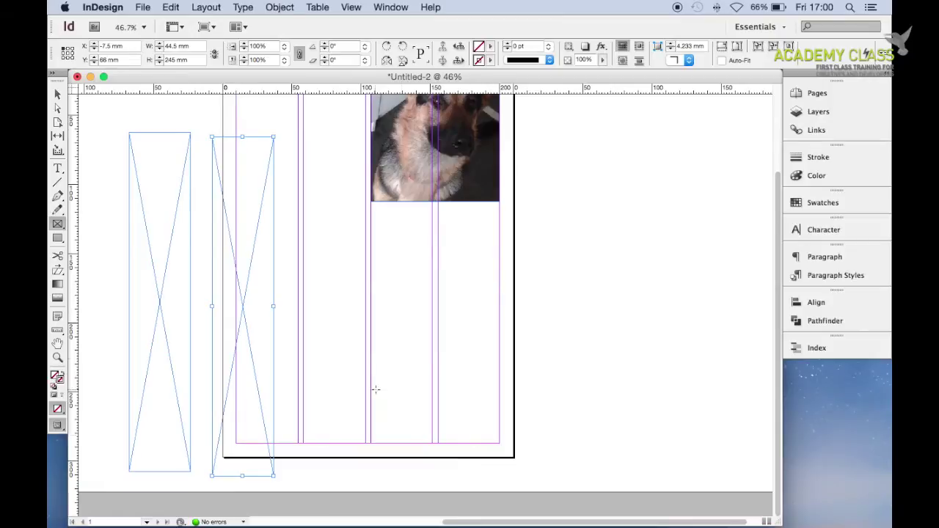
- Add two more empty frames sized 44.5 × 179.5 mm beside the page
click(545, 229)
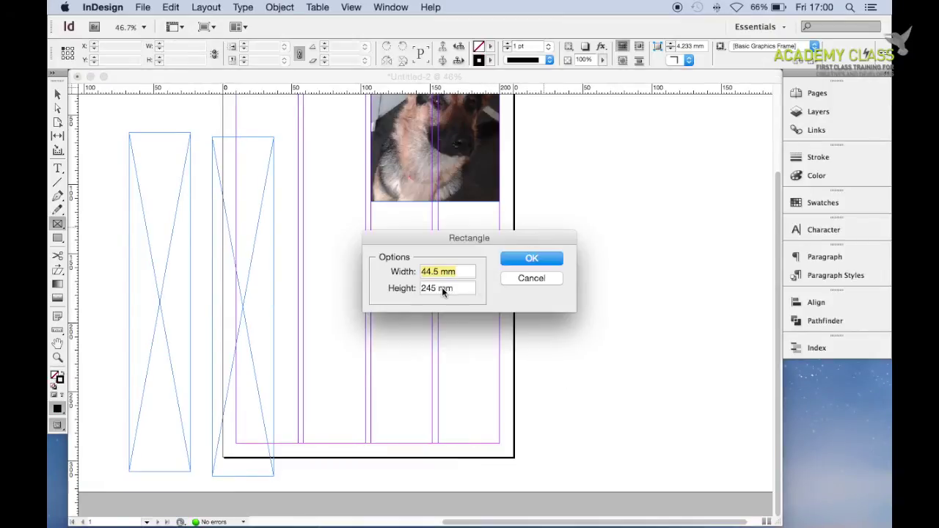
double_click(433, 289)
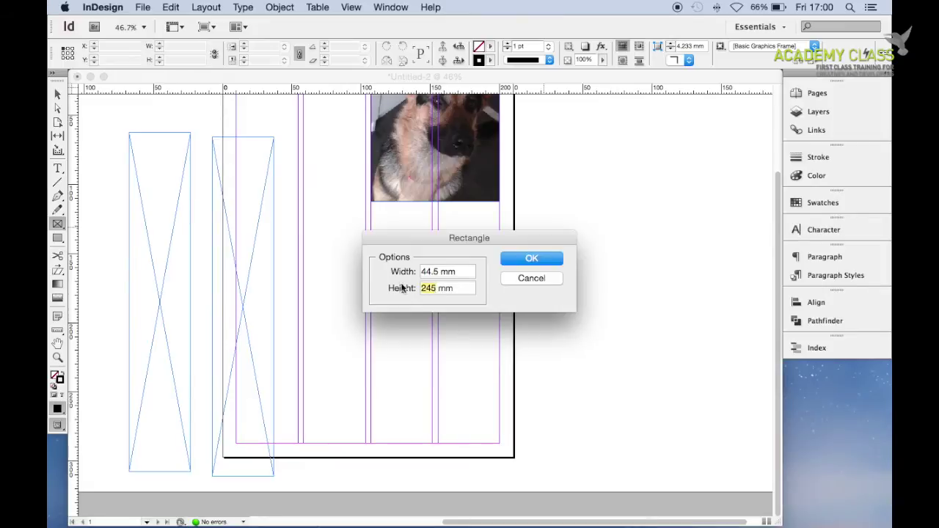
text(179.5)
key(Return)
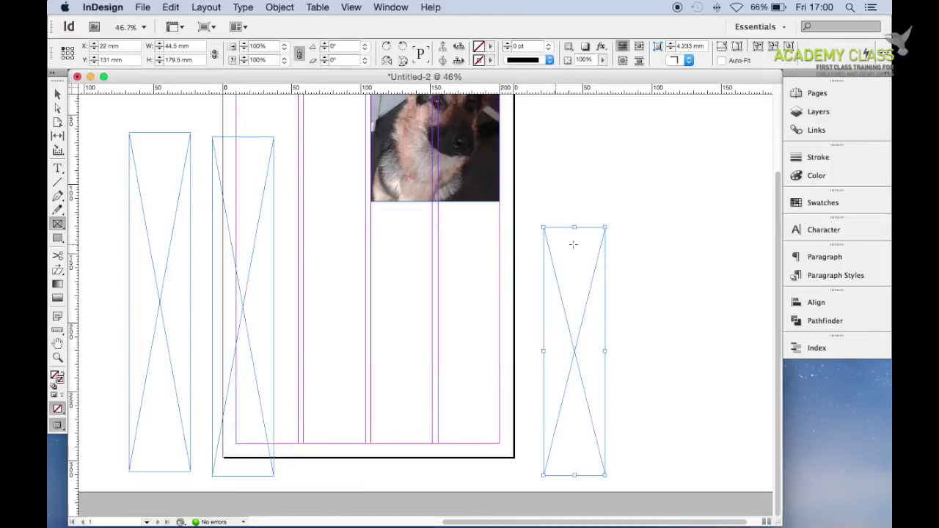
click(642, 237)
click(533, 260)
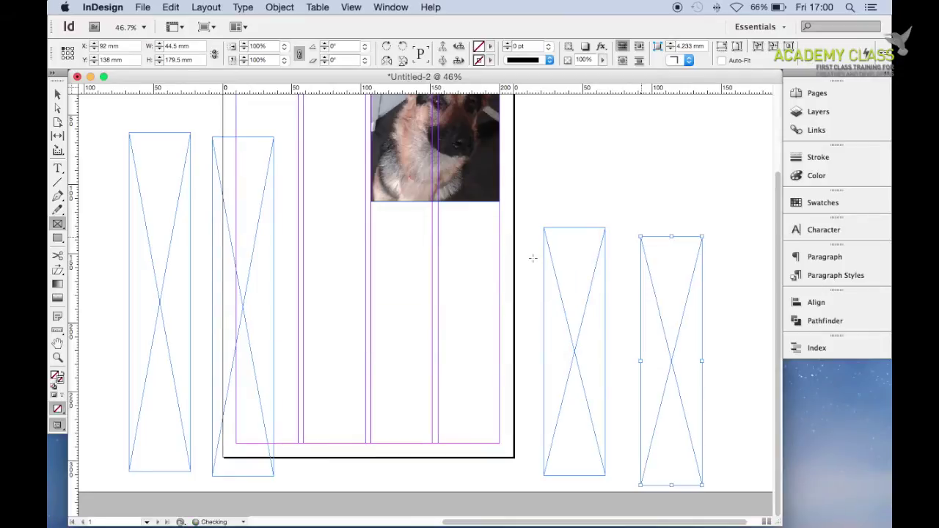
- Move a short empty frame under the dog photo and crop the photo frame to 89 mm tall
click(57, 94)
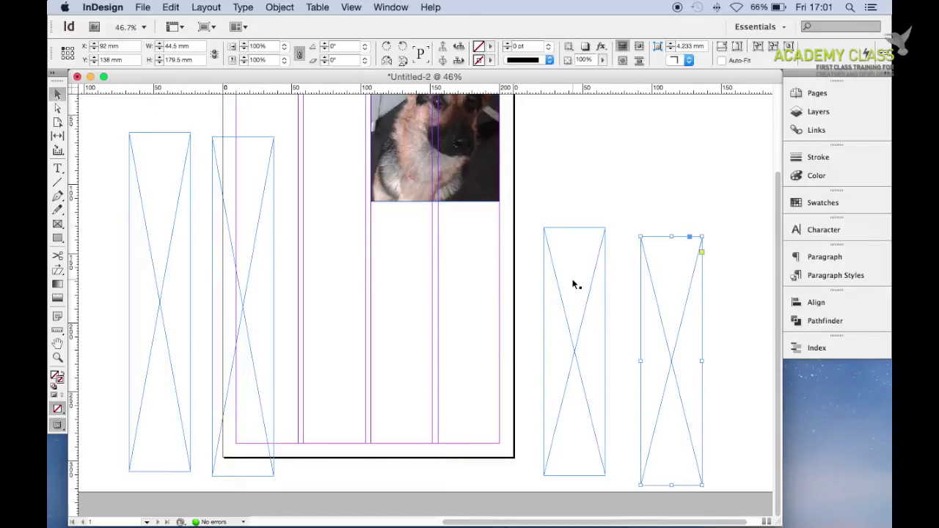
drag(573, 283, 379, 229)
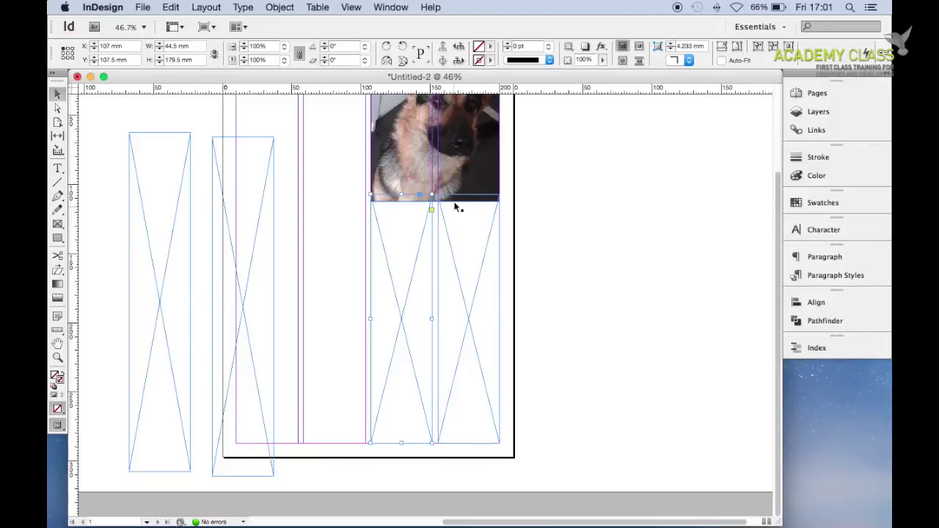
scroll(600, 280, up, 3)
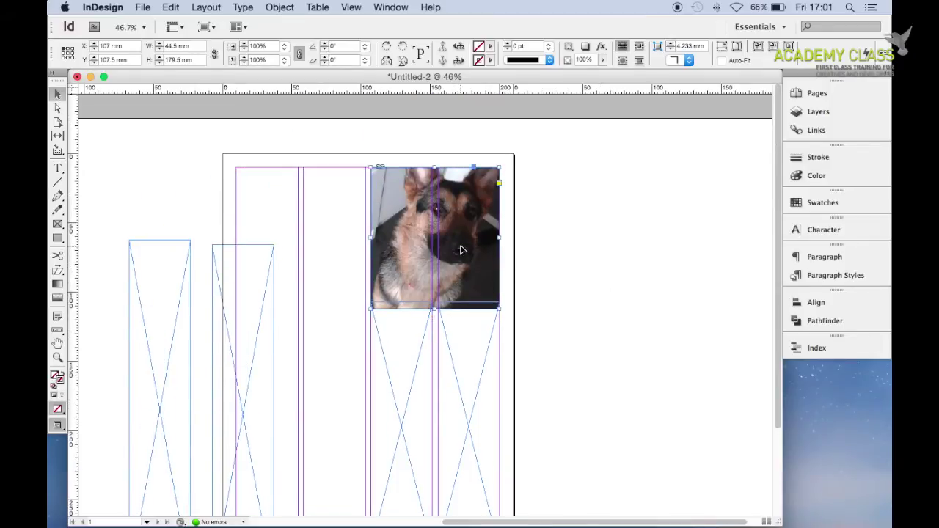
click(463, 251)
drag(435, 308, 436, 294)
click(583, 270)
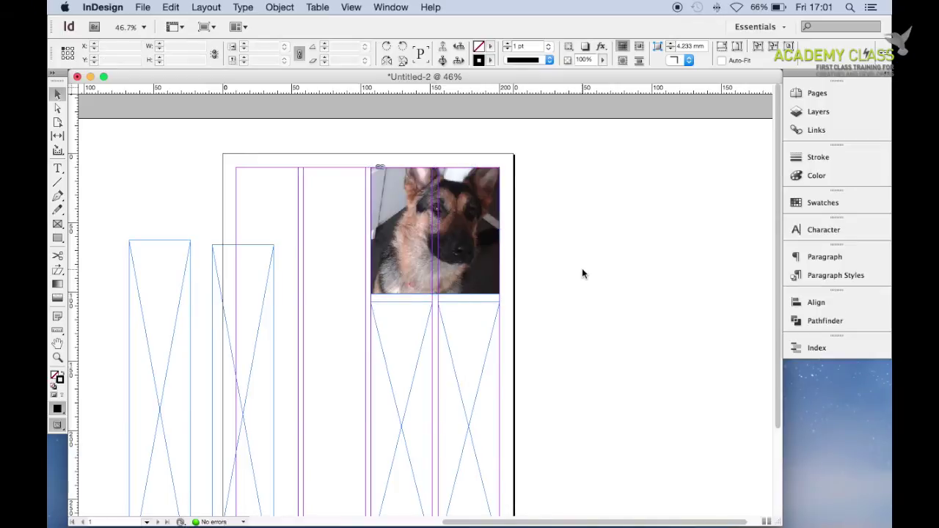
- Move a tall empty frame into the first column
scroll(584, 270, left, 3)
scroll(585, 273, down, 3)
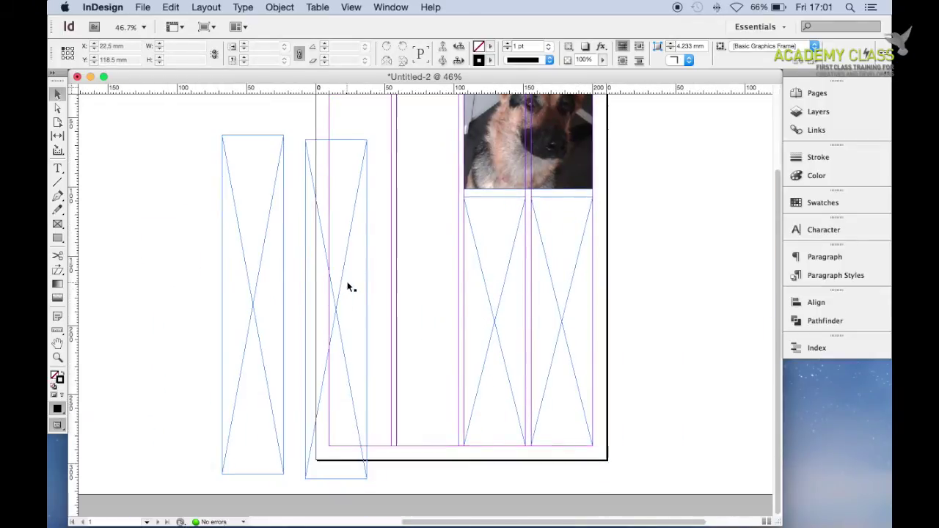
drag(360, 339, 373, 273)
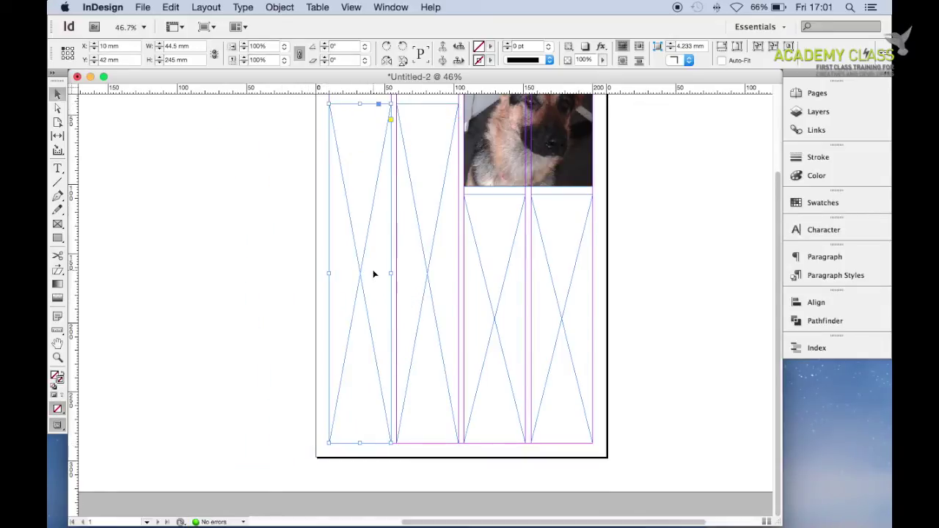
- Draw a 93 × 24 mm text frame across columns one and two, positioned at Y 10 mm
scroll(374, 273, up, 3)
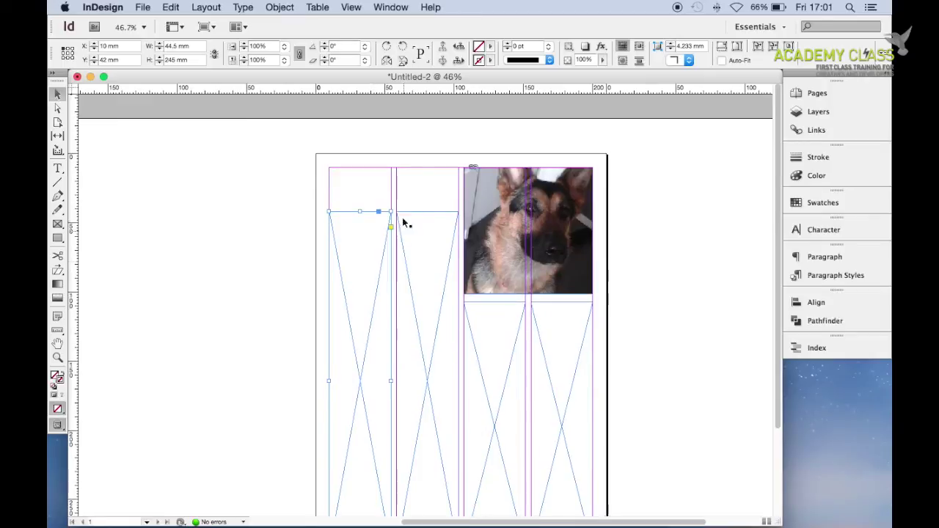
click(256, 275)
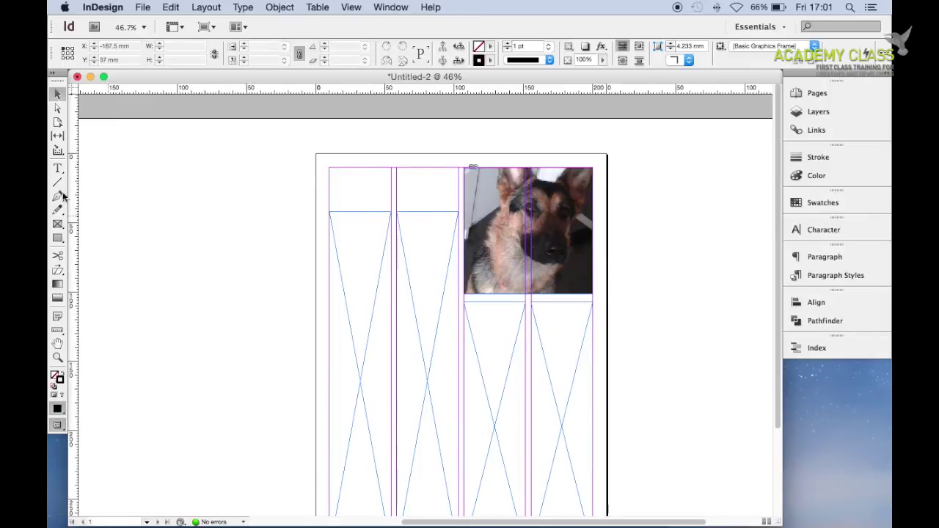
click(57, 169)
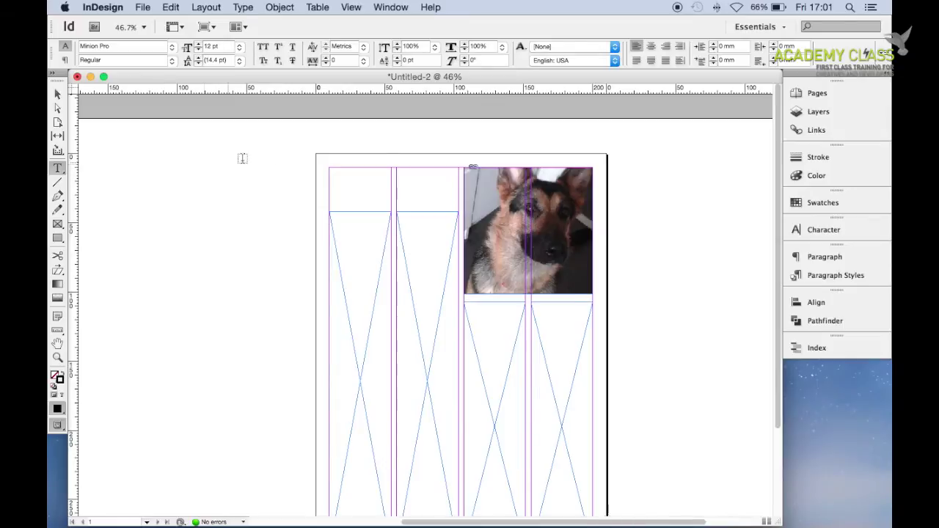
drag(330, 172, 457, 201)
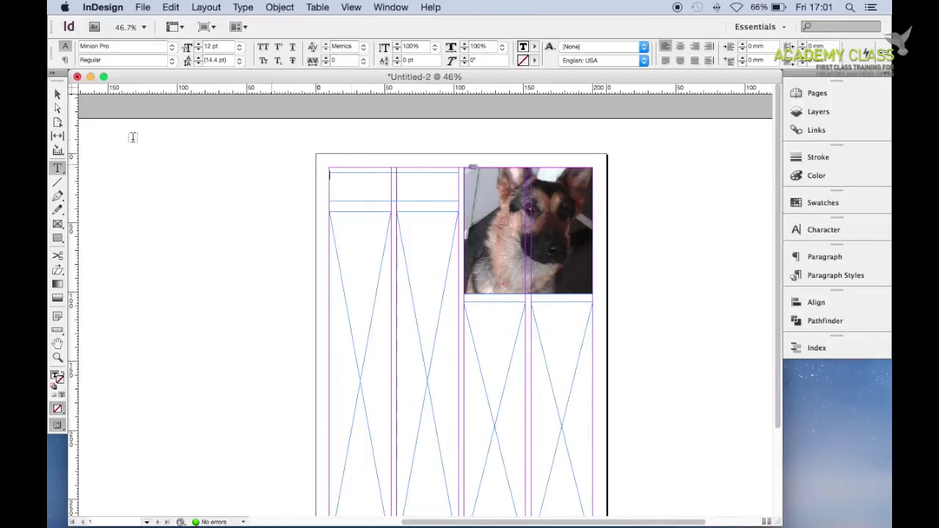
click(58, 95)
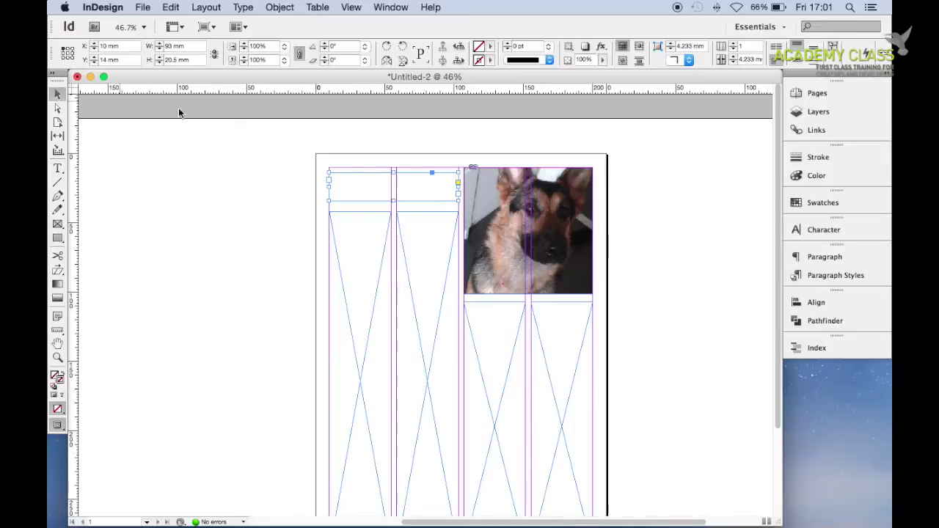
drag(370, 184, 391, 202)
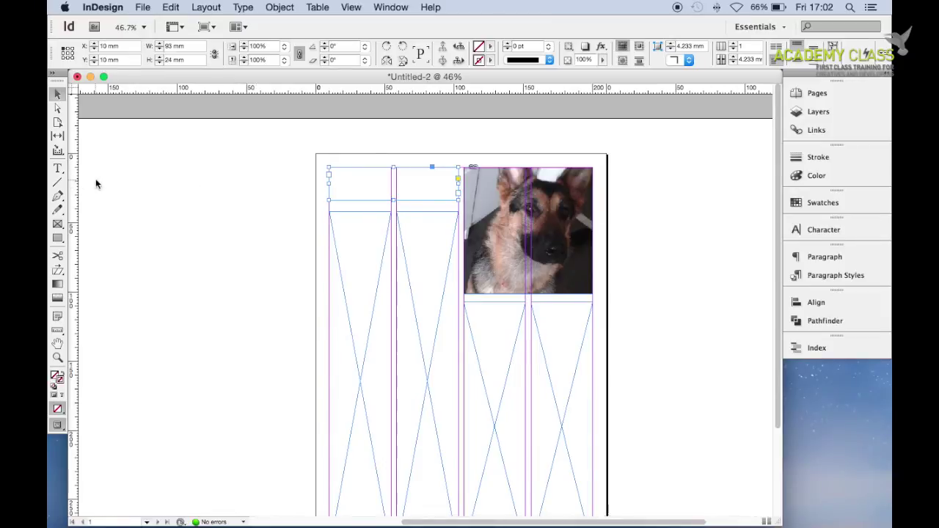
click(62, 171)
click(358, 184)
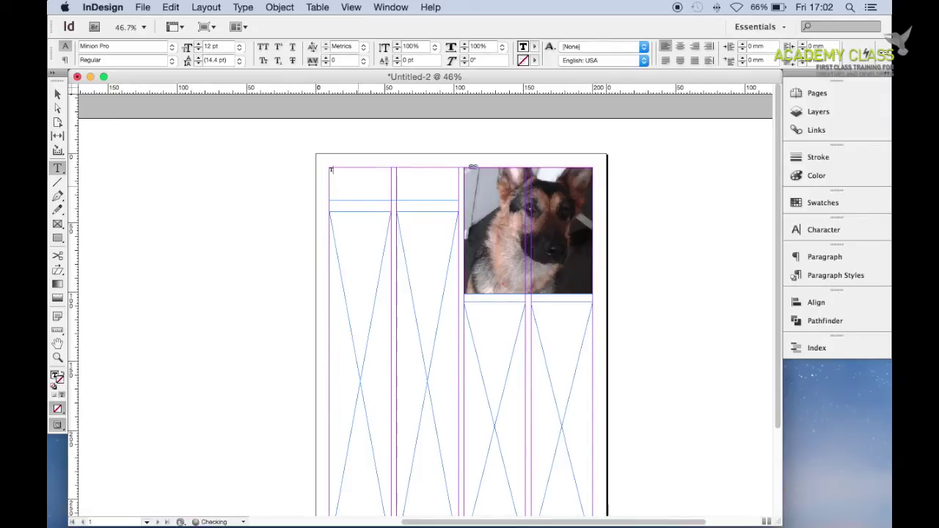
- Type the Title heading, select it, and try 36 pt then 48 pt sizes
text(Th)
text(e)
text(e)
drag(375, 172, 312, 170)
click(239, 47)
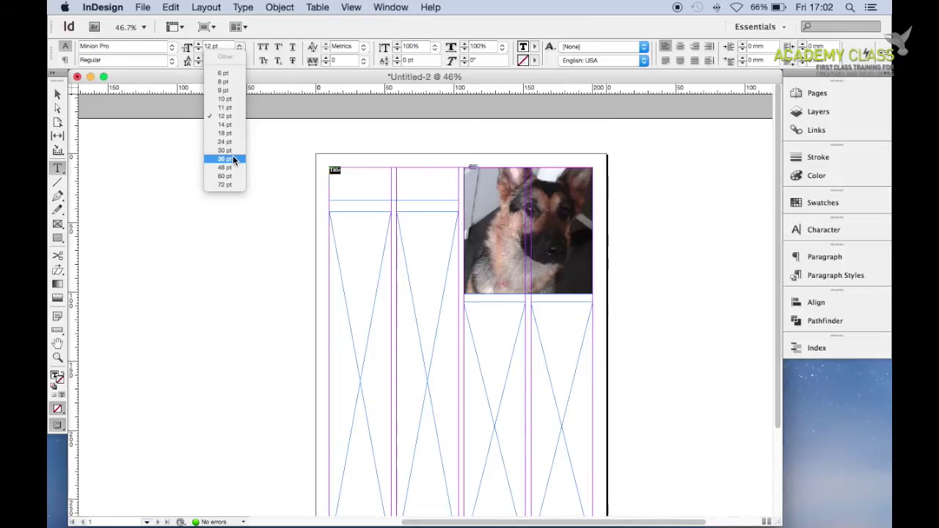
click(235, 160)
click(240, 47)
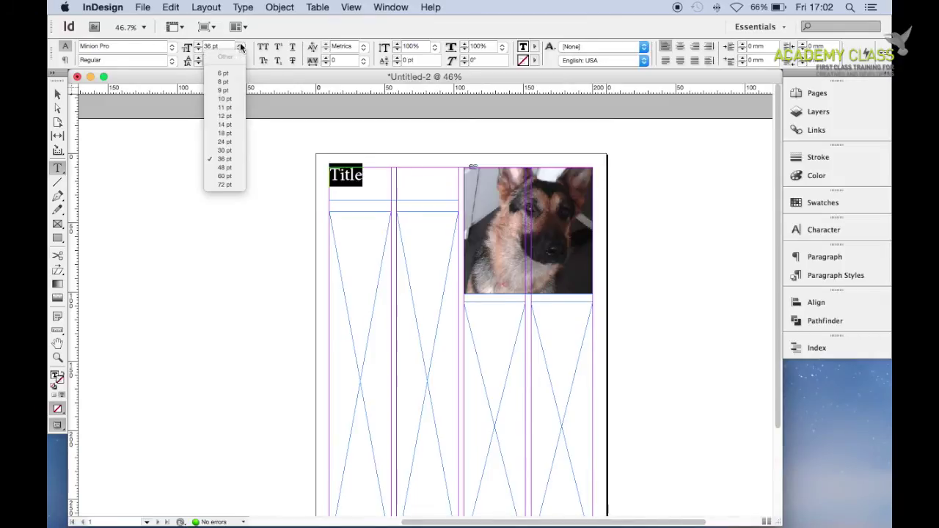
click(239, 167)
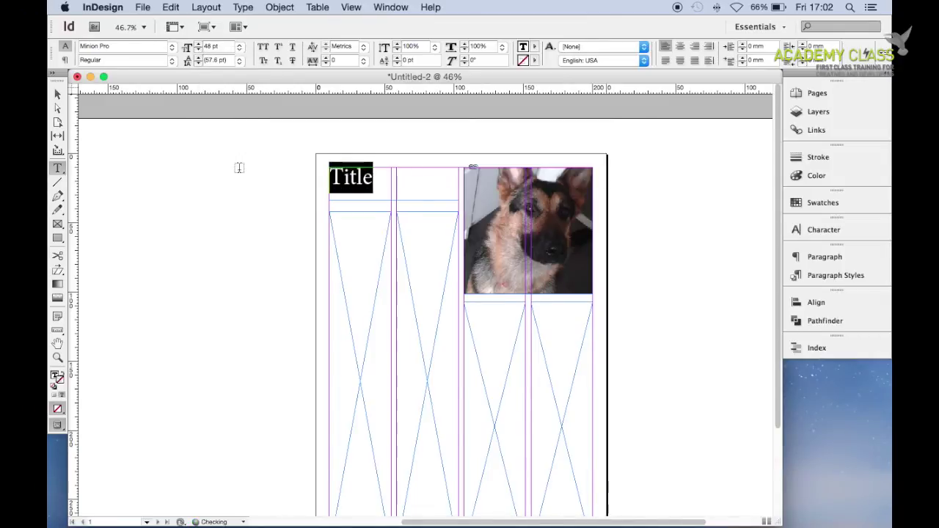
- Set the Title heading to Minion Pro Bold at 60 pt
click(172, 60)
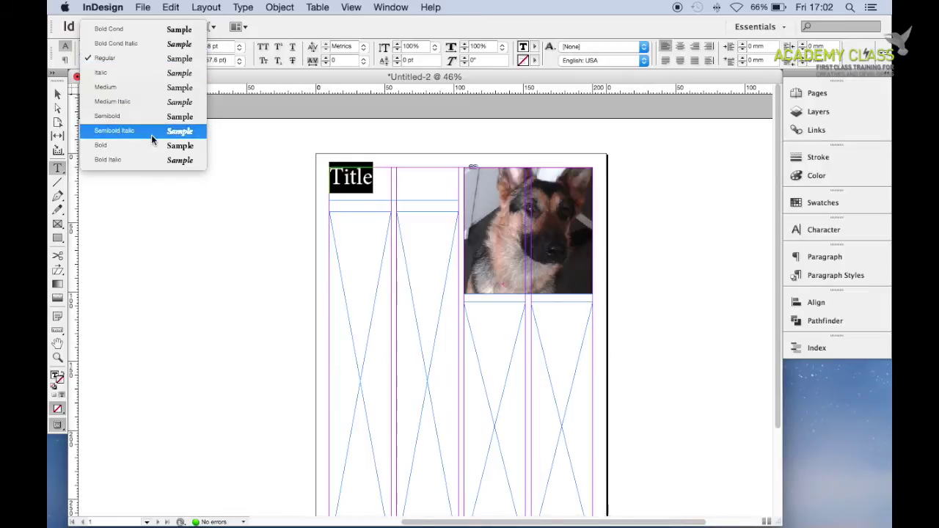
click(152, 145)
click(239, 47)
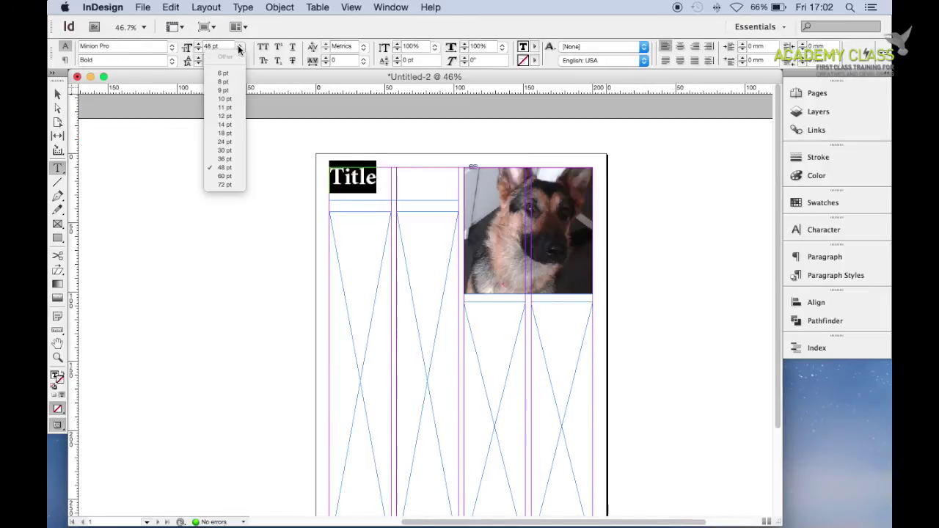
click(230, 175)
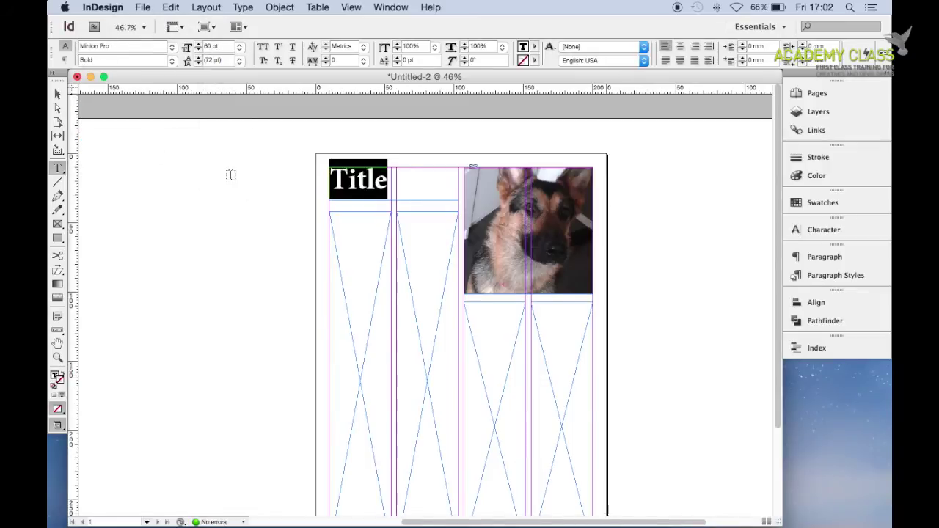
click(58, 95)
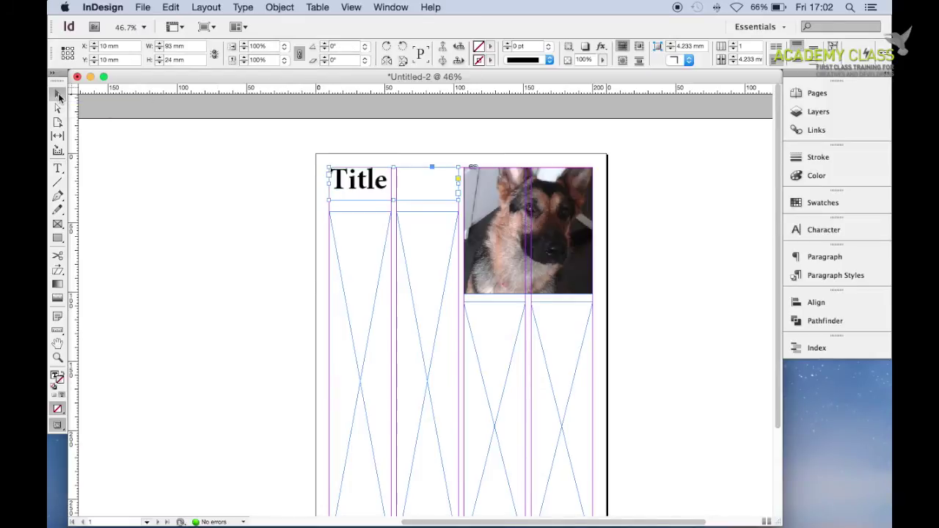
scroll(193, 194, down, 3)
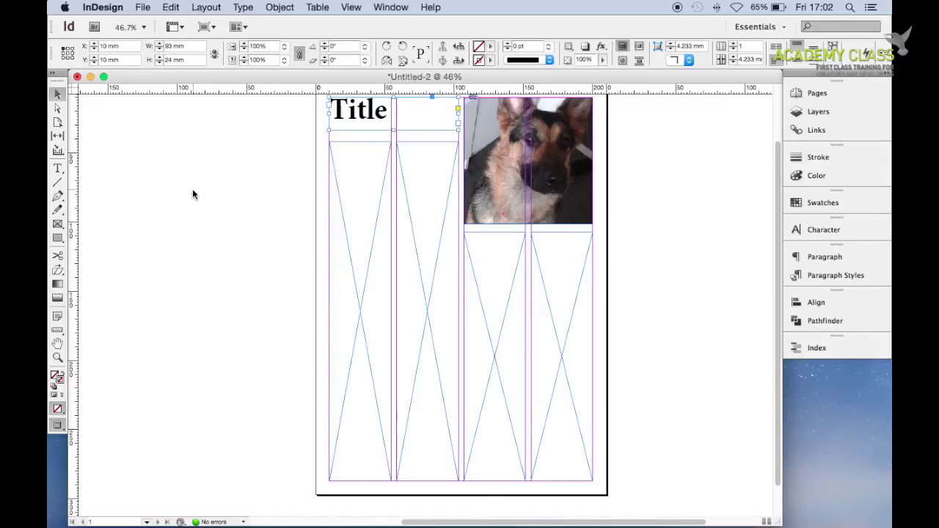
- Convert all four column placeholder frames into text frames with the Type tool
click(57, 168)
click(357, 191)
click(419, 195)
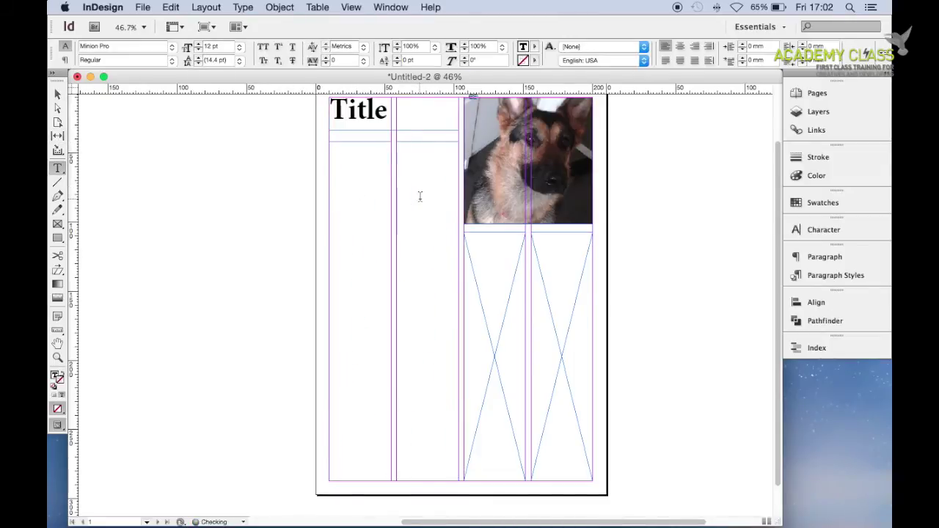
click(475, 275)
click(543, 275)
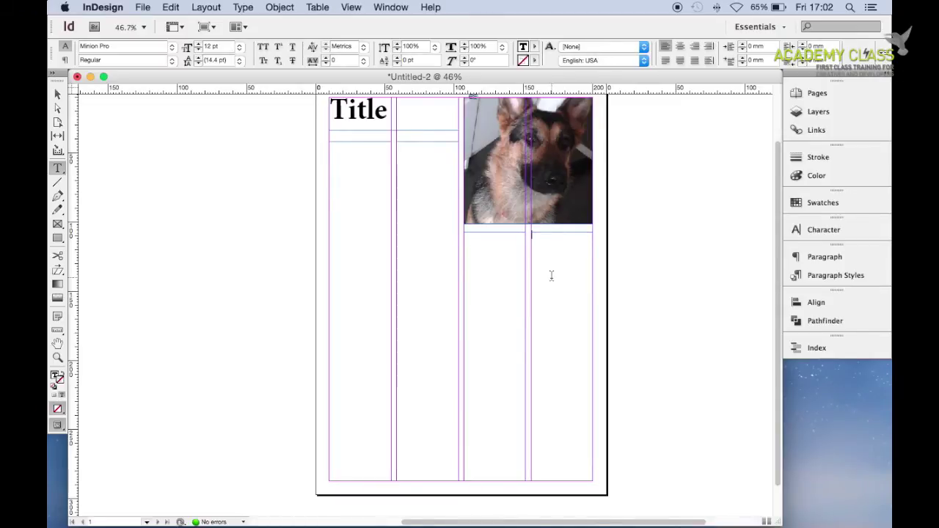
click(58, 94)
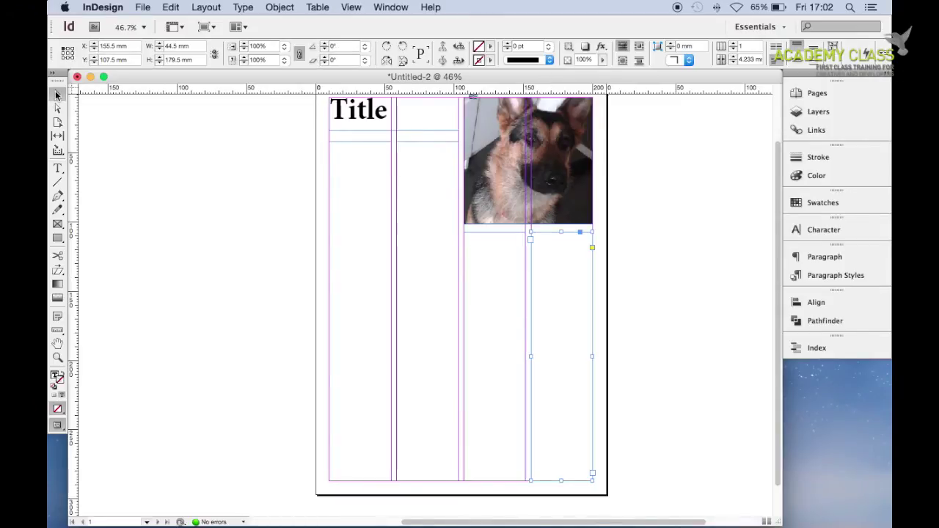
click(349, 251)
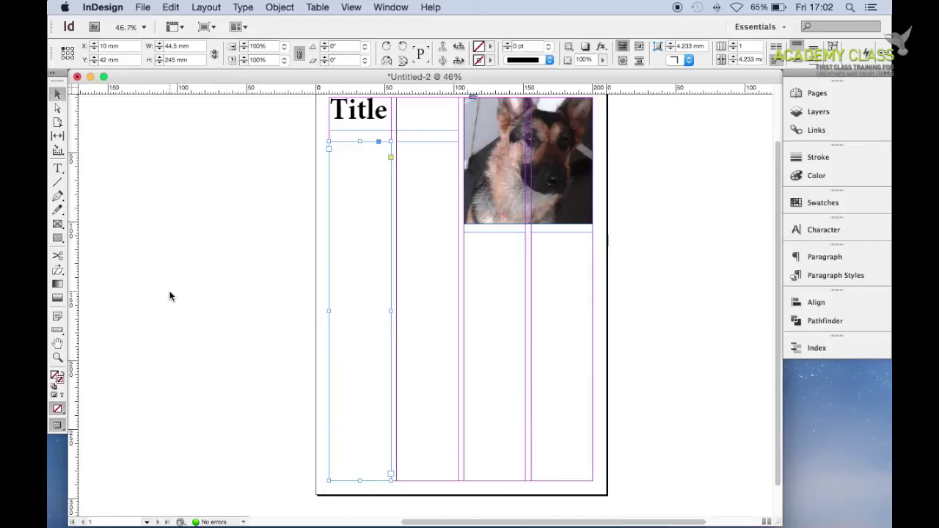
- Thread the text frames from column one through columns two, three and four
click(391, 474)
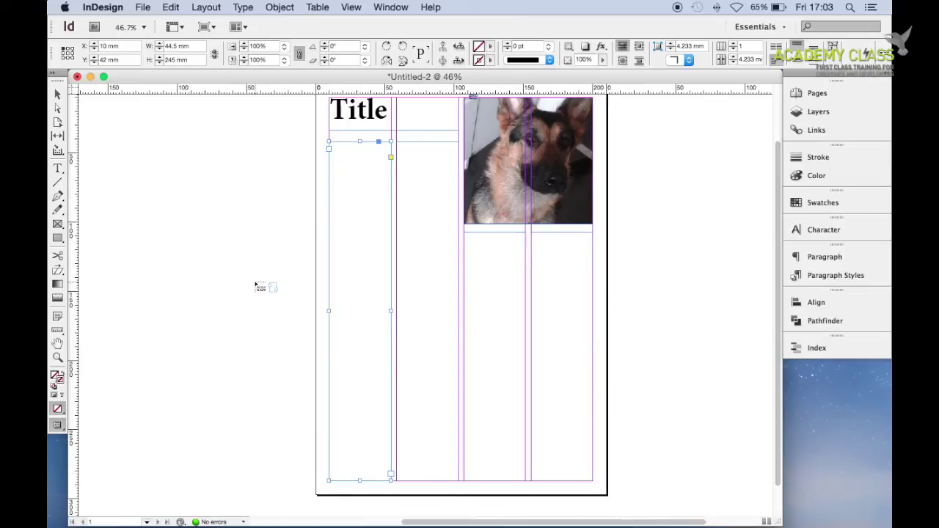
click(424, 293)
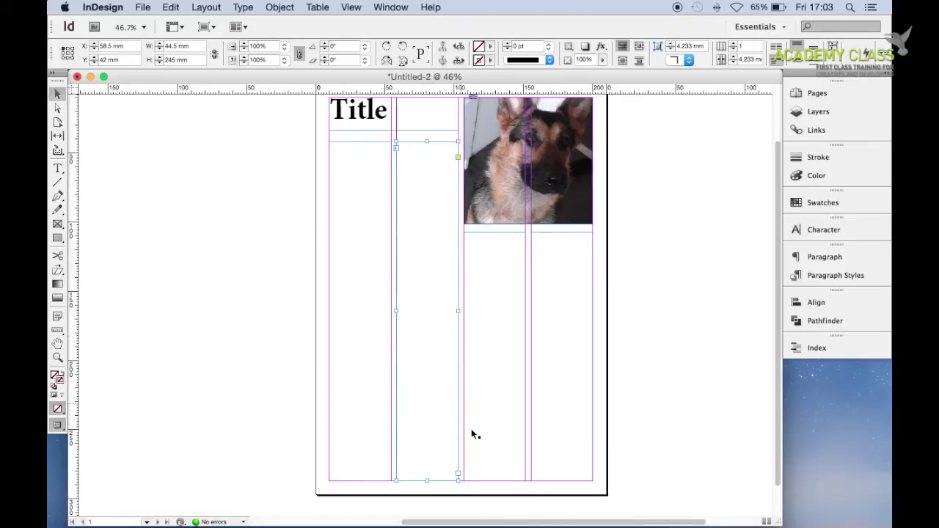
click(459, 475)
click(491, 460)
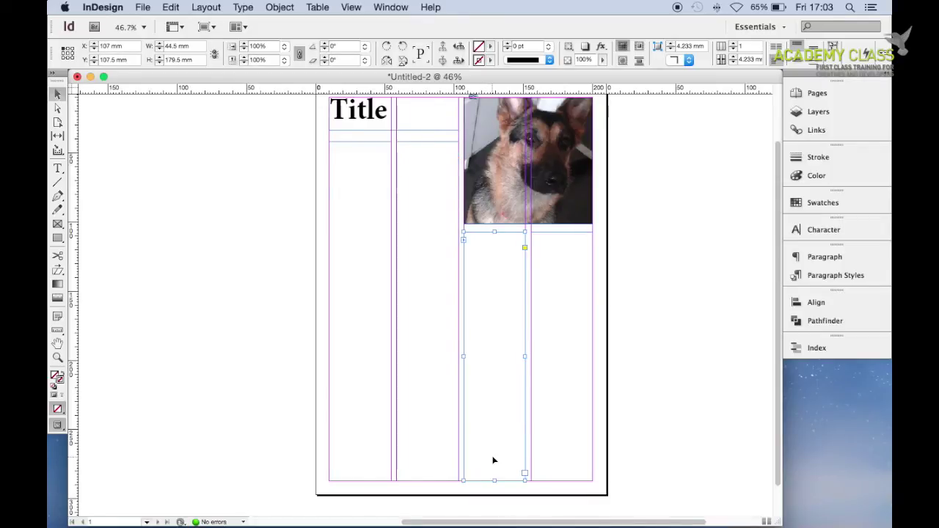
click(526, 474)
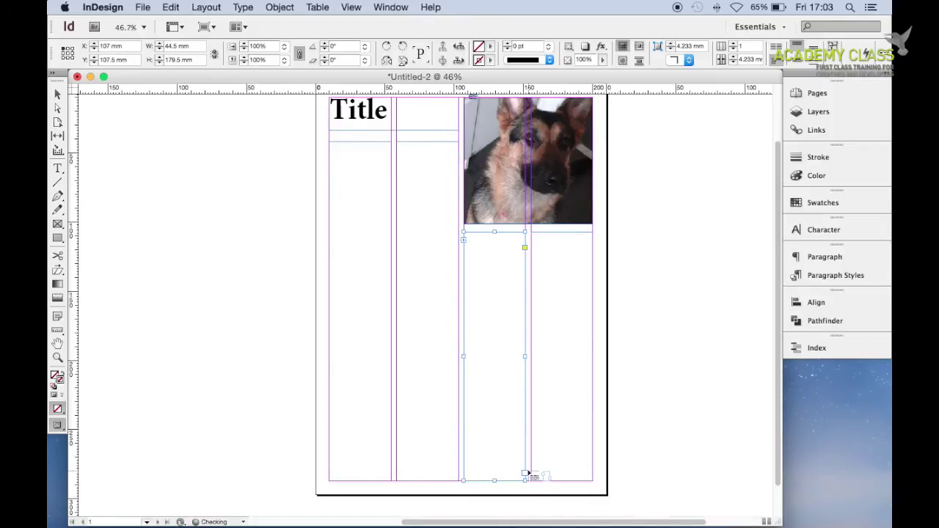
click(571, 444)
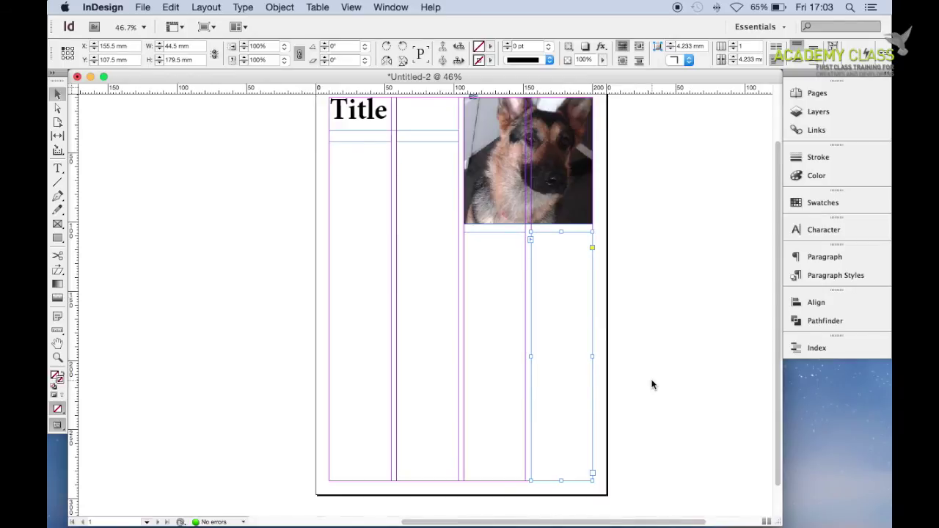
click(57, 168)
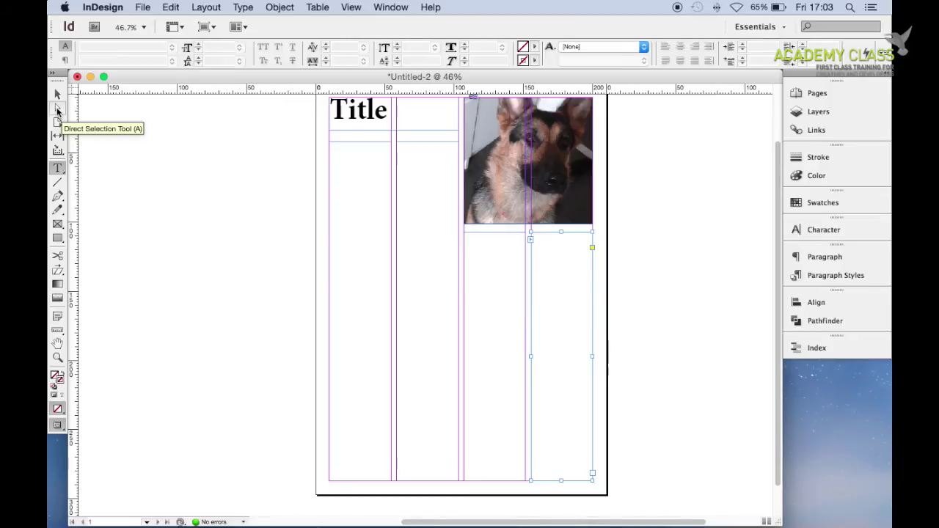
- Fill the first column's frame with placeholder text so it flows through all four columns
click(57, 94)
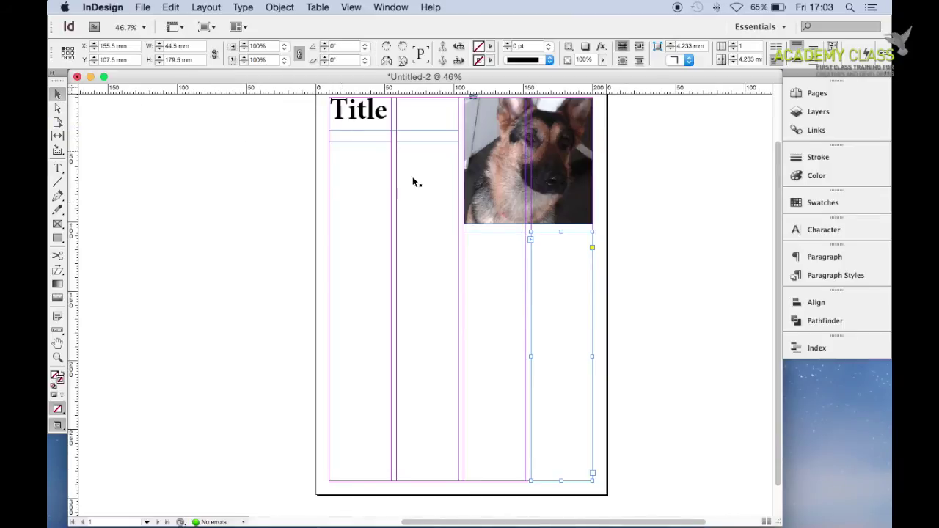
click(368, 204)
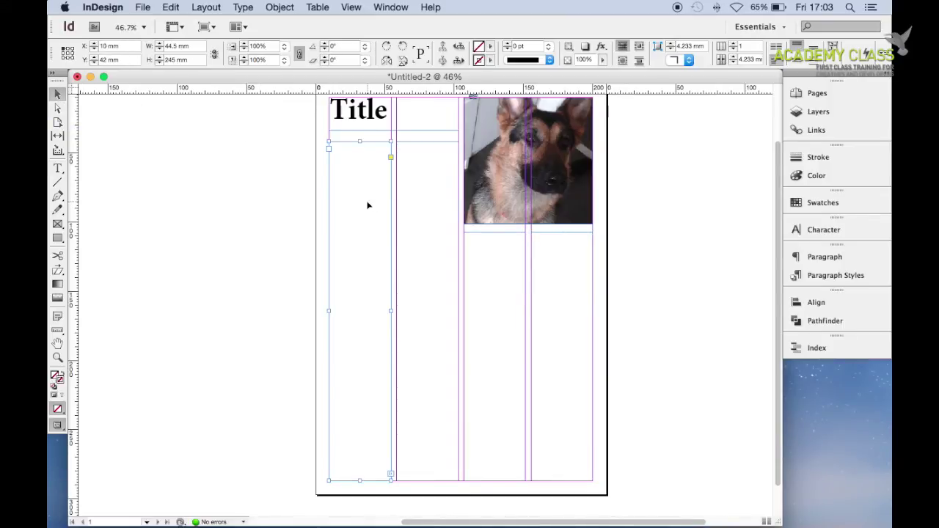
click(243, 7)
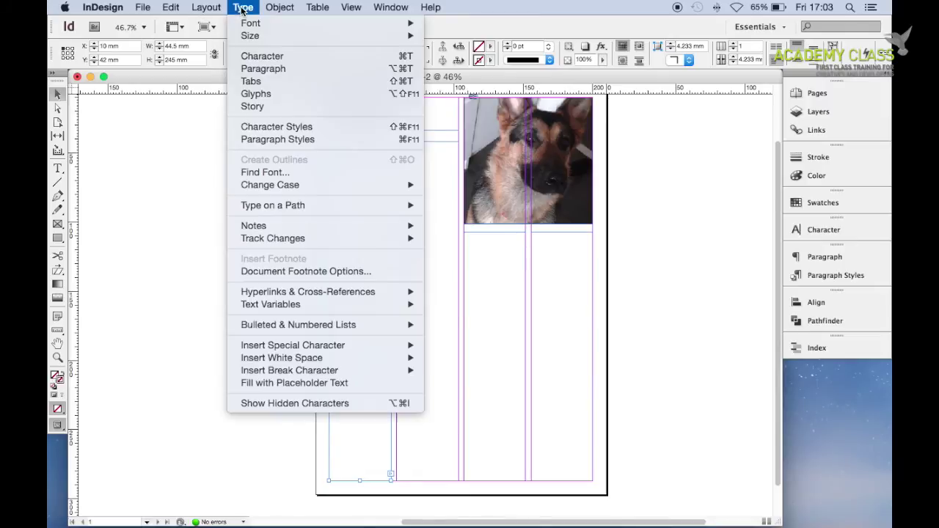
click(372, 383)
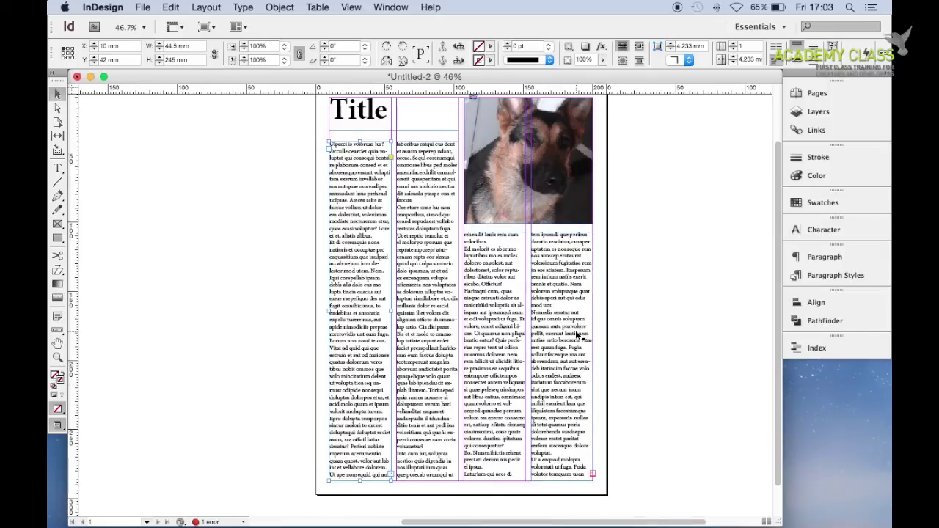
key(super+equal)
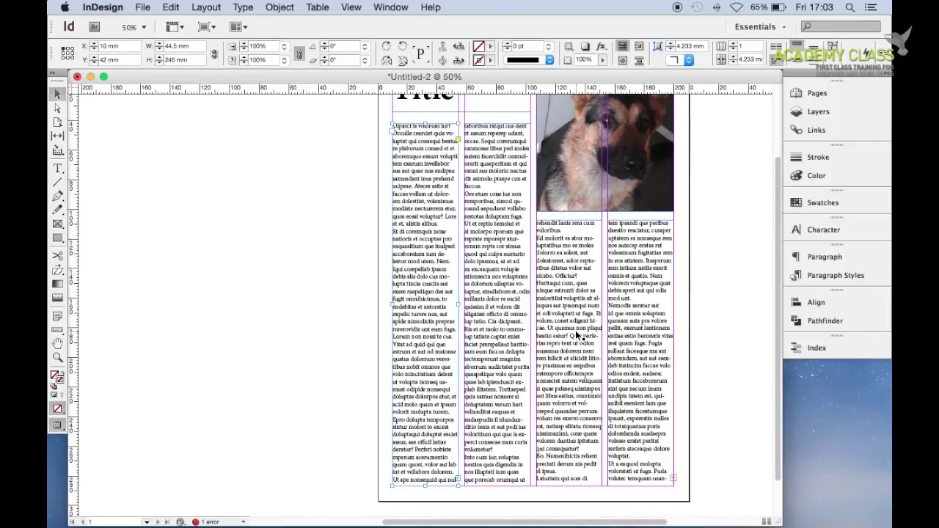
key(super+equal)
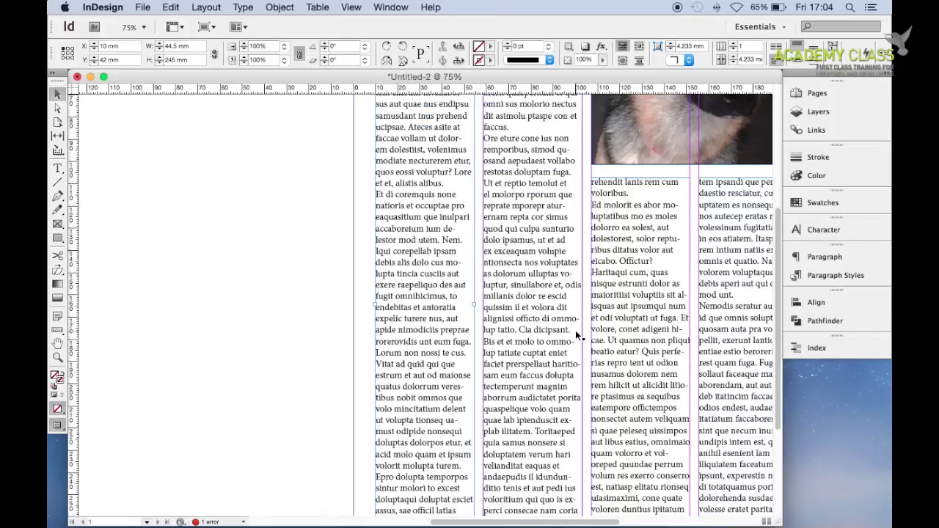
key(super+equal)
scroll(575, 335, right, 6)
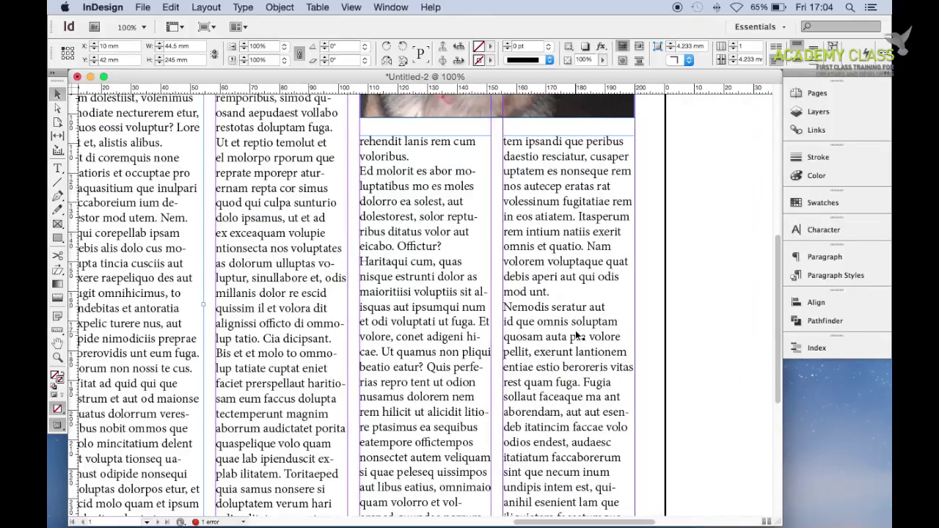
scroll(576, 336, down, 4)
scroll(575, 335, down, 3)
scroll(575, 335, up, 3)
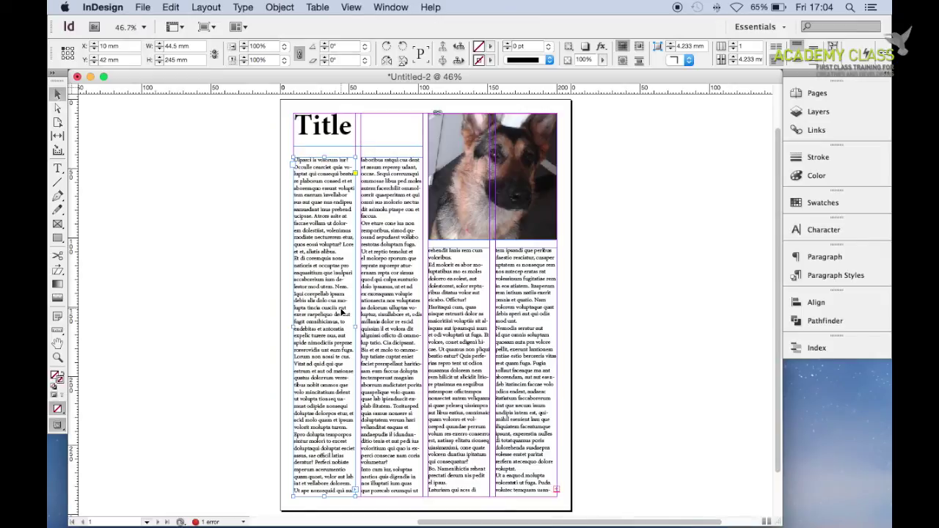
scroll(296, 334, down, 3)
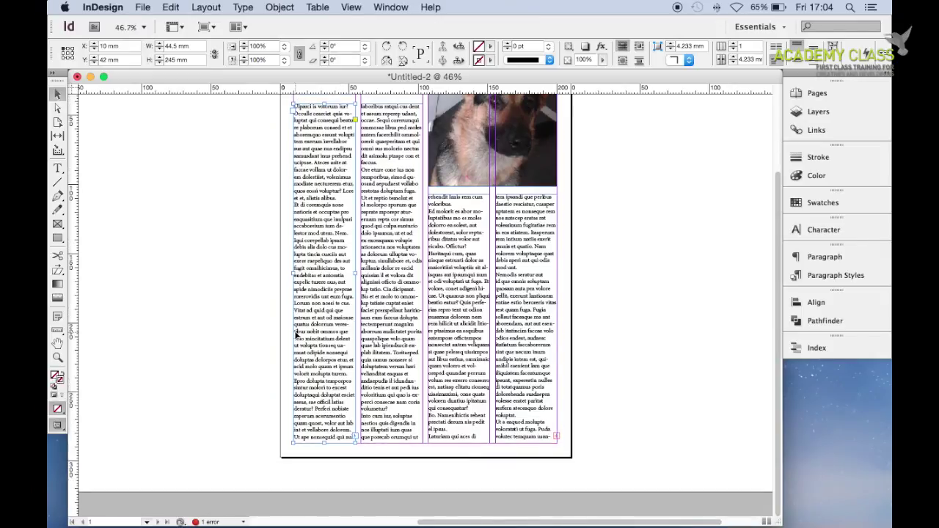
scroll(297, 335, up, 2)
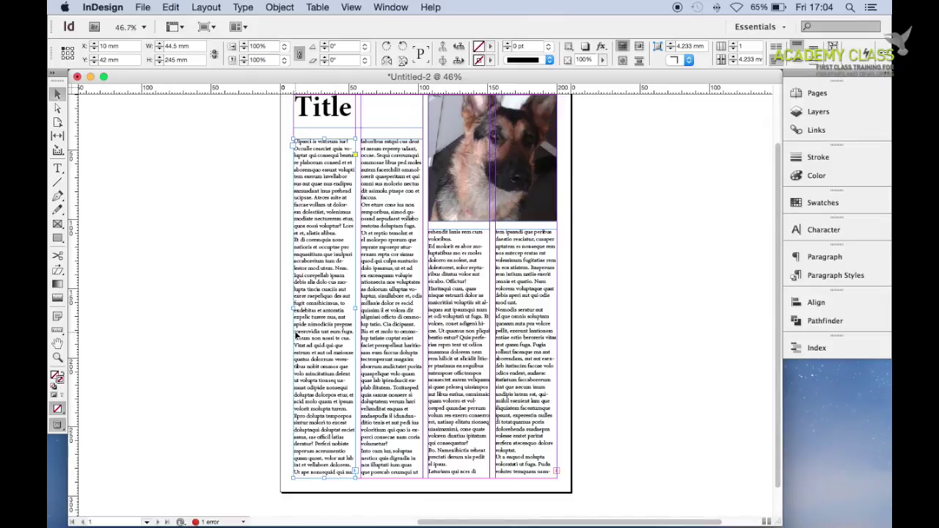